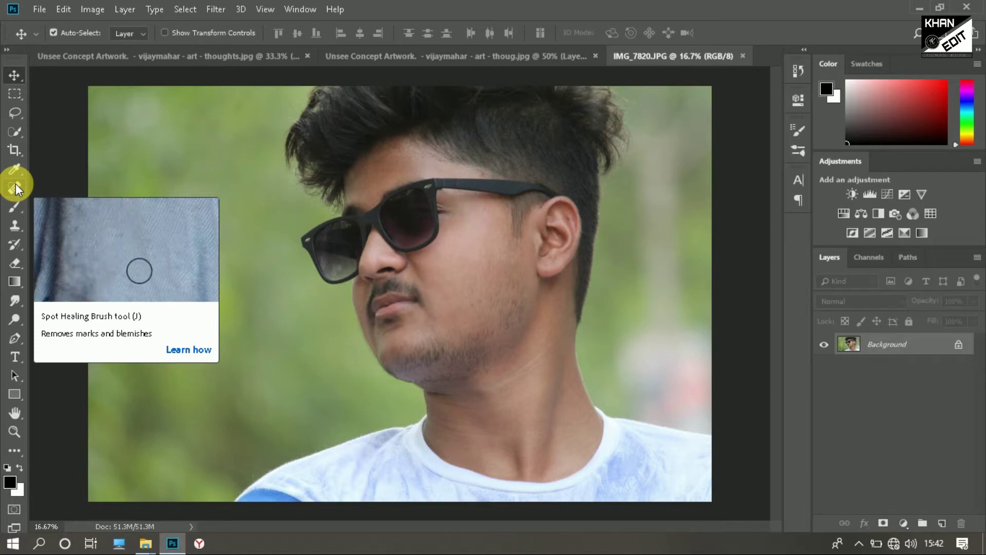
# Pick the Spot Healing Brush and unlock IMG_7820.JPG's Background layer into an editable Layer 0
pyautogui.click(15, 183)
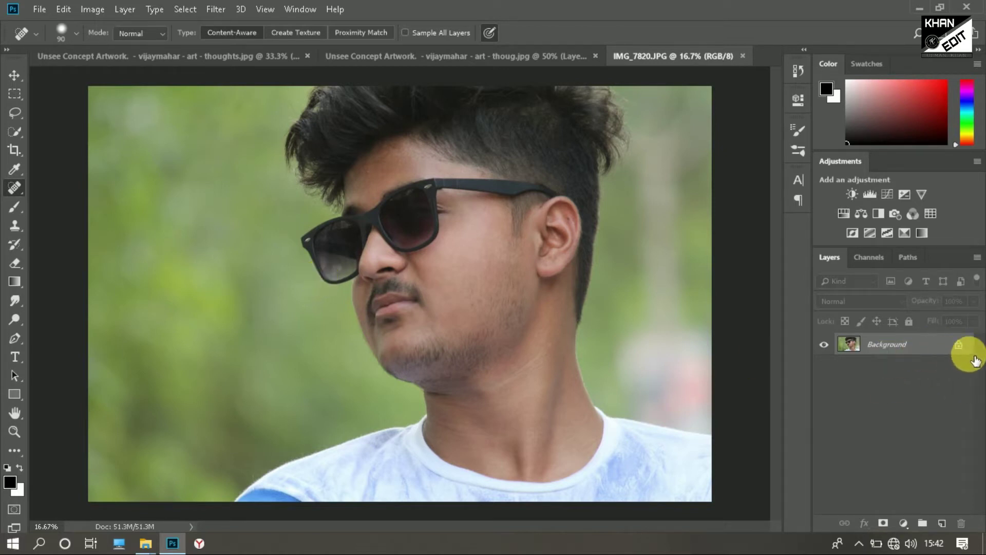
pyautogui.click(958, 345)
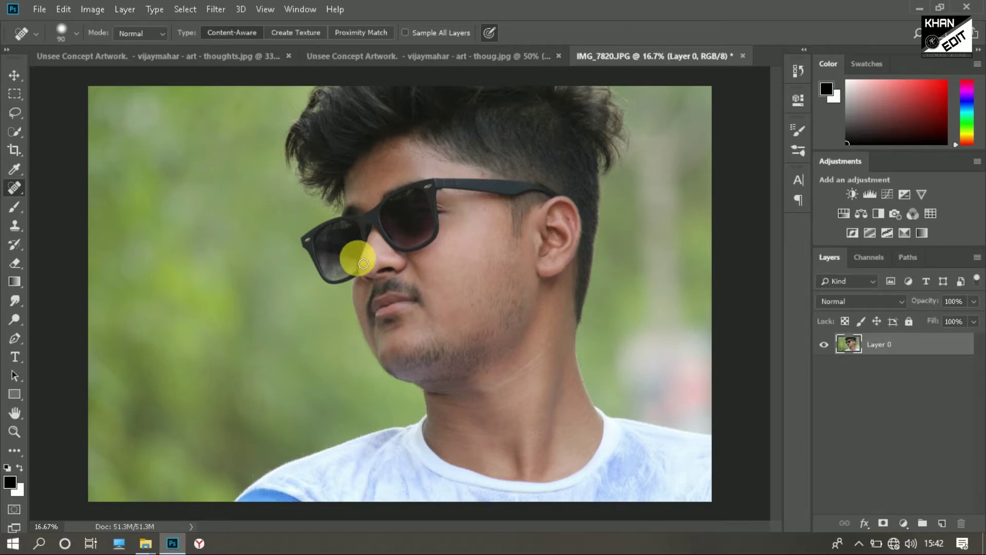
pyautogui.scroll(1, 393, 231)
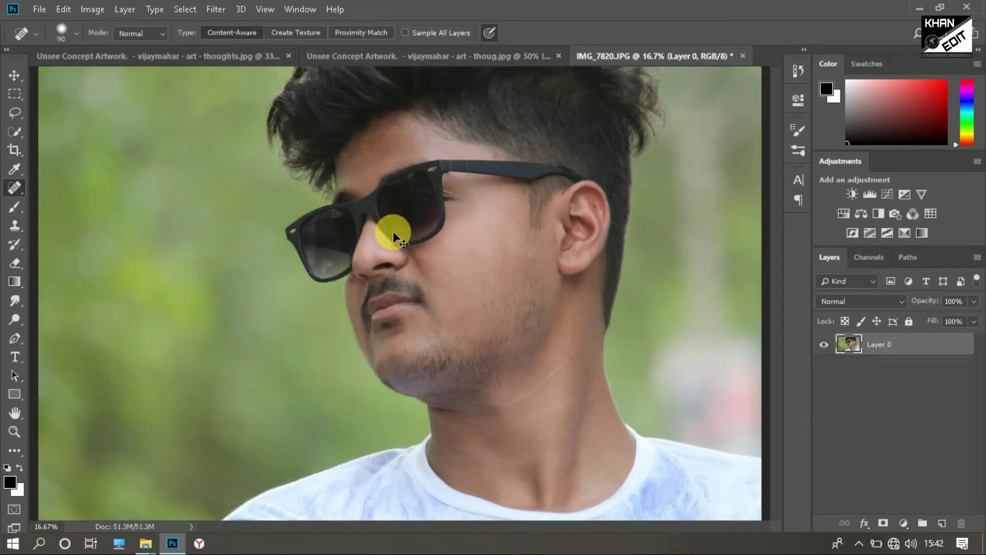
pyautogui.scroll(2, 393, 231)
pyautogui.scroll(2, 393, 231)
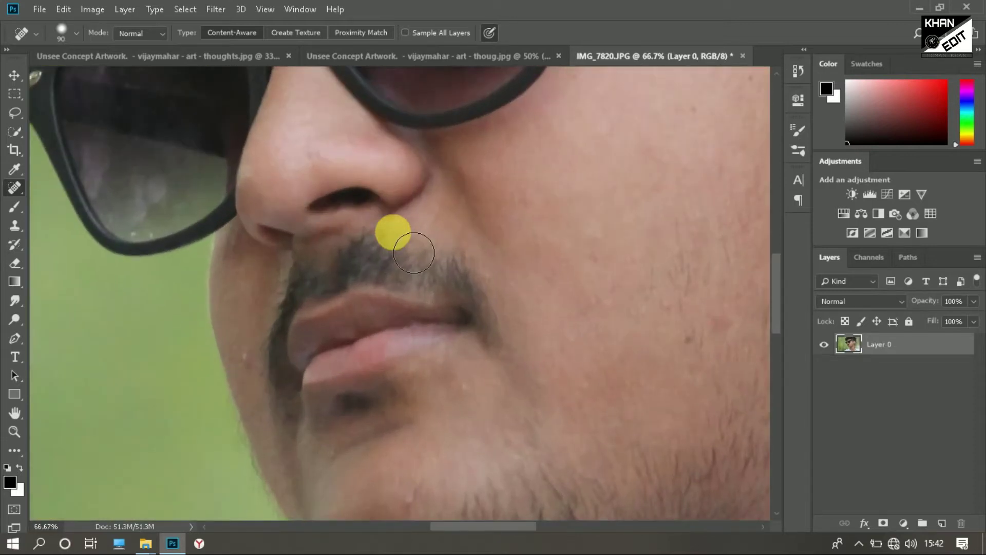
pyautogui.scroll(-2, 391, 226)
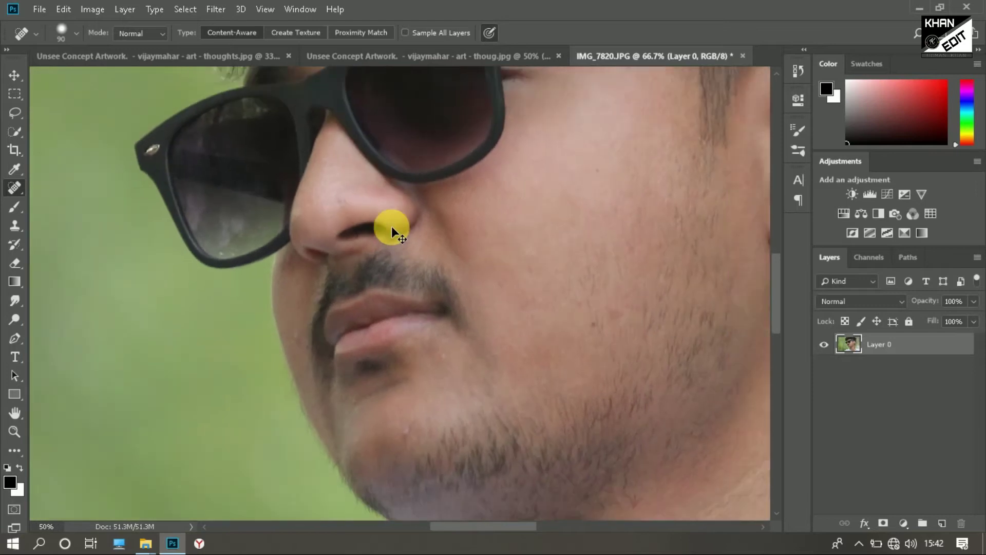
pyautogui.scroll(-1, 391, 226)
pyautogui.scroll(-2, 391, 226)
pyautogui.scroll(1, 395, 221)
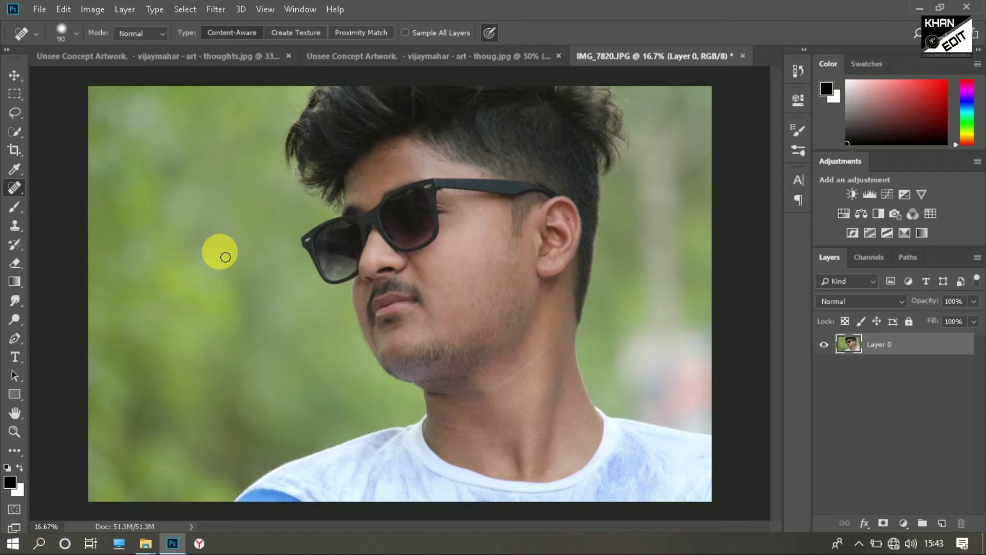
# Heal out the man's hair, glasses and face, growing the Spot Healing Brush to 300, then 500
pyautogui.rightClick(226, 256)
pyautogui.click(226, 257)
pyautogui.press(']')
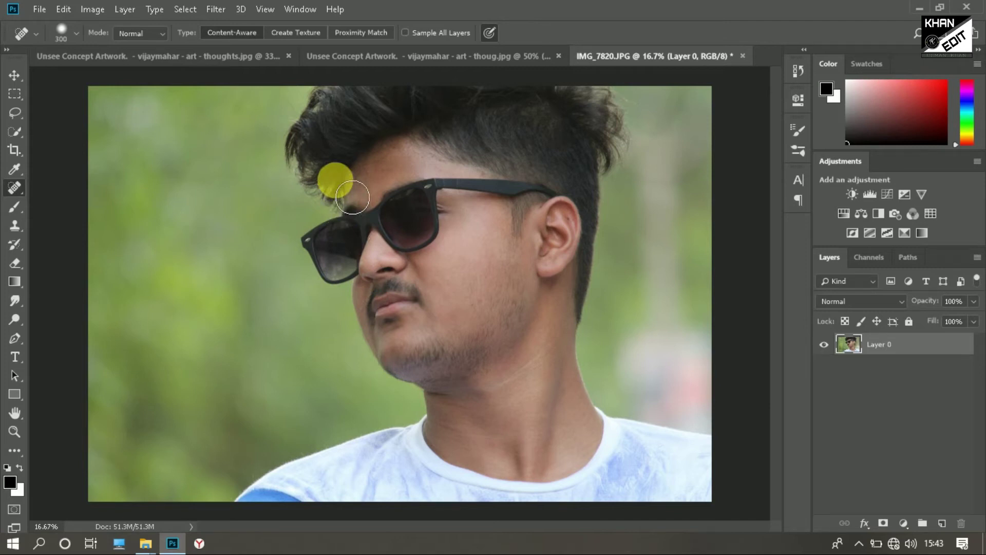
pyautogui.moveTo(353, 197); pyautogui.dragTo(352, 223)
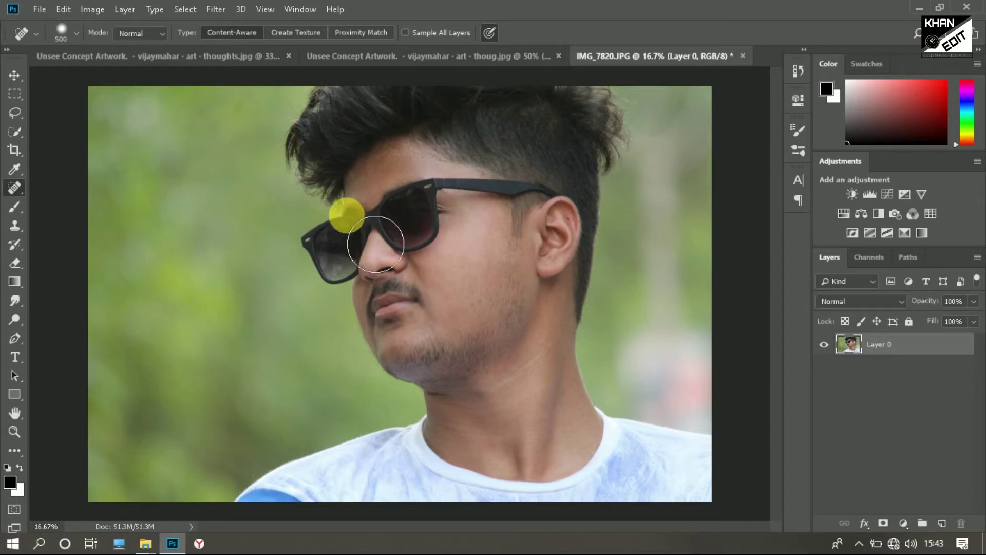
pyautogui.press(']')
pyautogui.moveTo(360, 230)
pyautogui.mouseDown()
pyautogui.moveTo(354, 194)
pyautogui.moveTo(596, 430)
pyautogui.moveTo(719, 493)
pyautogui.moveTo(708, 519)
pyautogui.moveTo(345, 523)
pyautogui.moveTo(430, 486)
pyautogui.moveTo(429, 209)
pyautogui.moveTo(484, 198)
pyautogui.moveTo(569, 220)
pyautogui.moveTo(563, 269)
pyautogui.moveTo(447, 292)
pyautogui.moveTo(485, 488)
pyautogui.moveTo(582, 472)
pyautogui.moveTo(541, 469)
pyautogui.moveTo(506, 319)
pyautogui.mouseUp()
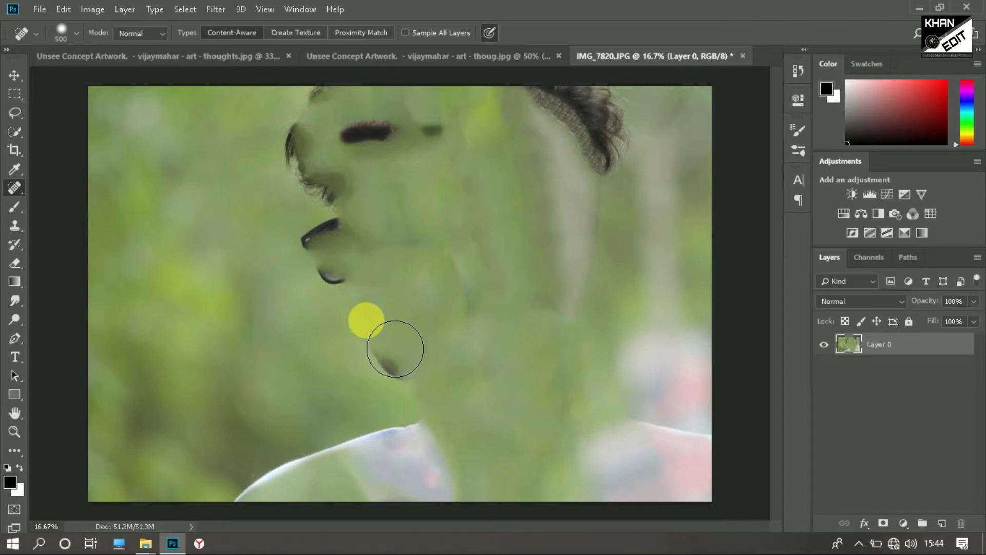
# Heal the chin's dark spot and leftover shadow with a 300 brush, undoing one stroke
pyautogui.moveTo(396, 353); pyautogui.dragTo(403, 395)
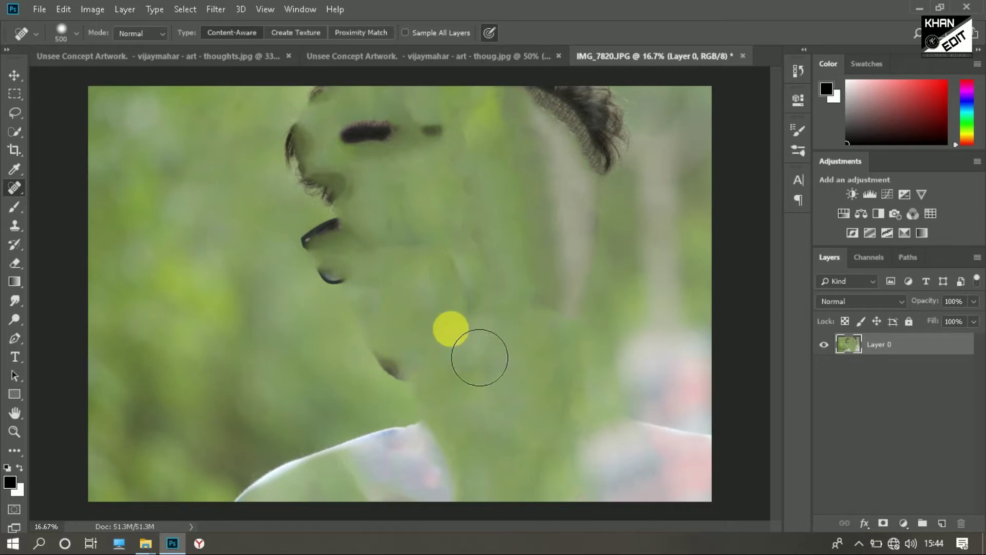
pyautogui.scroll(2, 449, 315)
pyautogui.scroll(3, 448, 315)
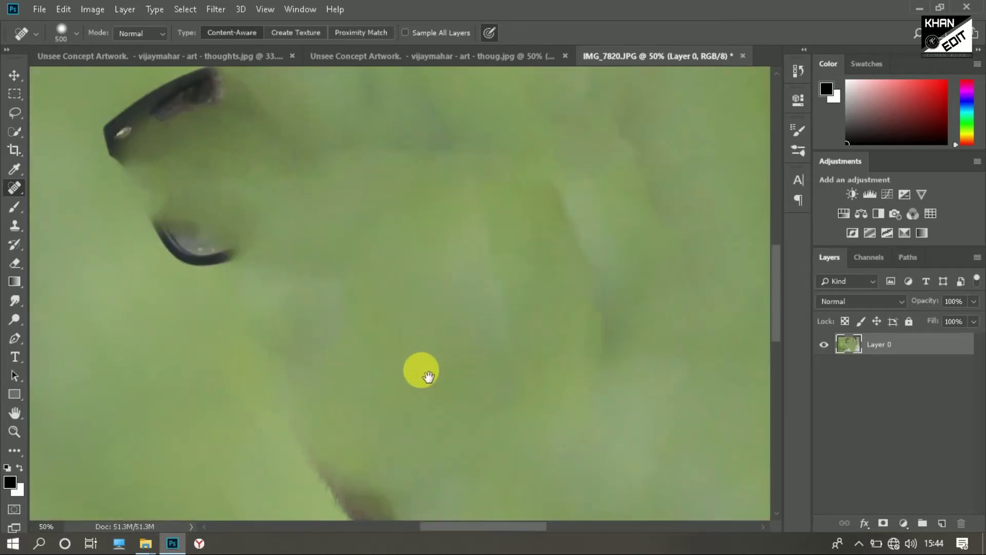
pyautogui.moveTo(425, 370); pyautogui.dragTo(454, 215)
pyautogui.press('[')
pyautogui.press('[')
pyautogui.moveTo(355, 260)
pyautogui.mouseDown()
pyautogui.moveTo(431, 393)
pyautogui.moveTo(448, 297)
pyautogui.mouseUp()
pyautogui.scroll(-5, 448, 296)
pyautogui.scroll(-5, 448, 287)
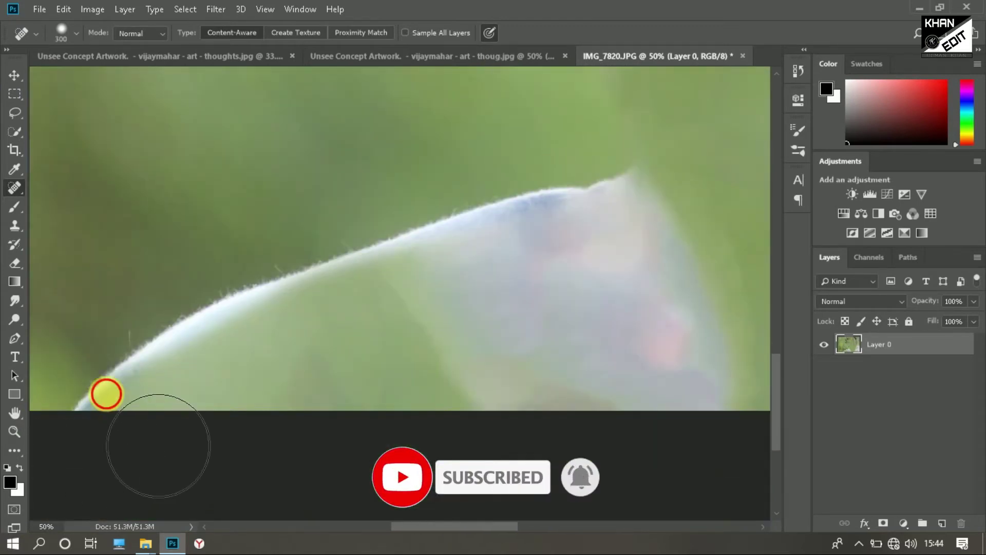
pyautogui.scroll(-3, 447, 272)
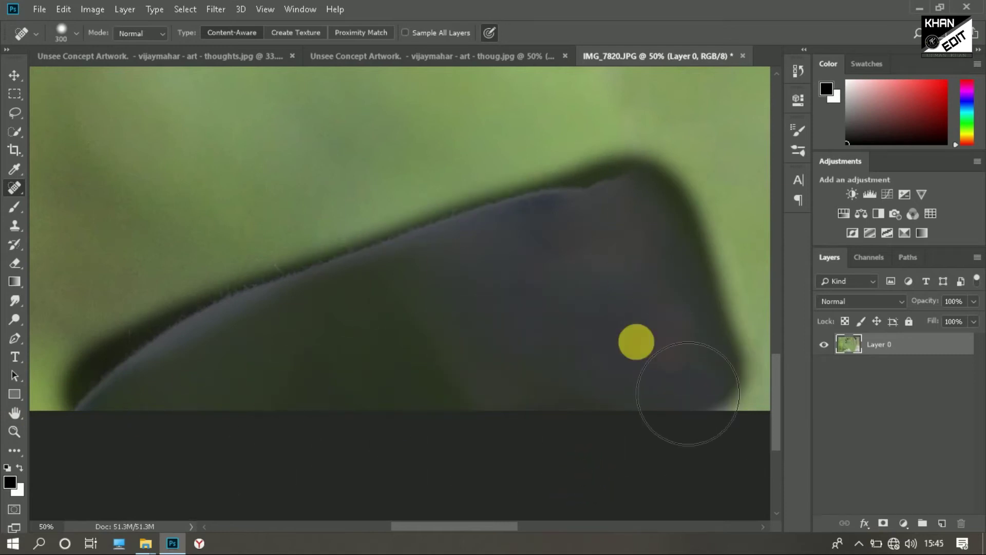
pyautogui.hscroll(-5, 688, 393)
pyautogui.scroll(-2, 522, 388)
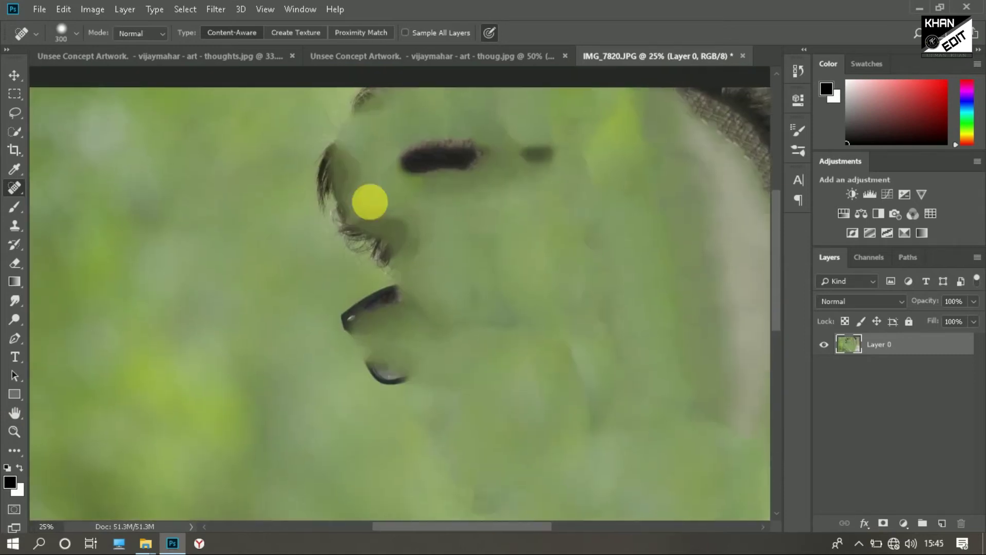
pyautogui.hotkey('ctrl', 'alt', 'z')
pyautogui.hotkey('ctrl', 'alt', 'z')
pyautogui.hotkey('ctrl', 'alt', 'z')
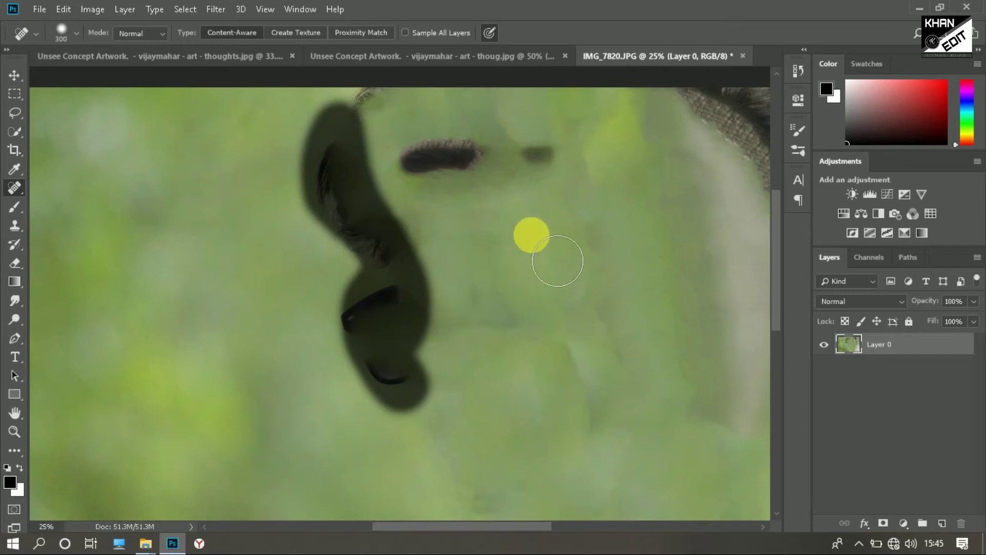
# Heal away the leftover eyebrow smudge, the mole-like spot and the lower-left dark spot
pyautogui.scroll(2, 436, 298)
pyautogui.hscroll(2, 437, 298)
pyautogui.moveTo(315, 269); pyautogui.dragTo(452, 265)
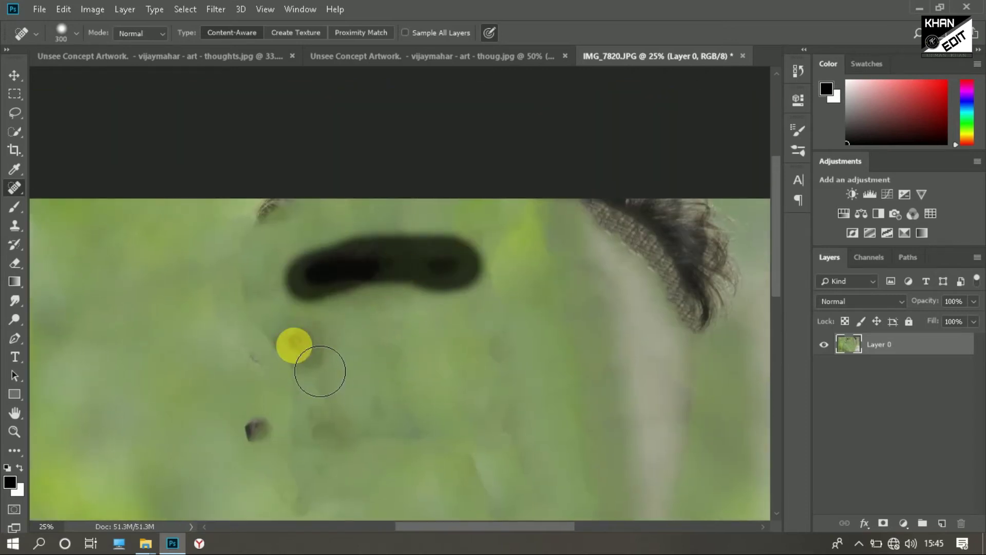
pyautogui.click(291, 342)
pyautogui.click(258, 439)
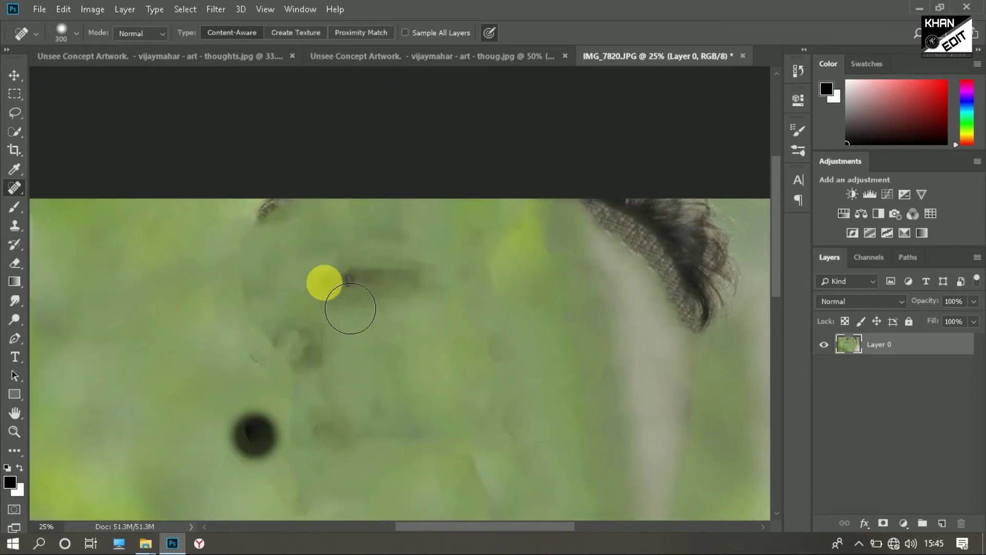
pyautogui.click(272, 218)
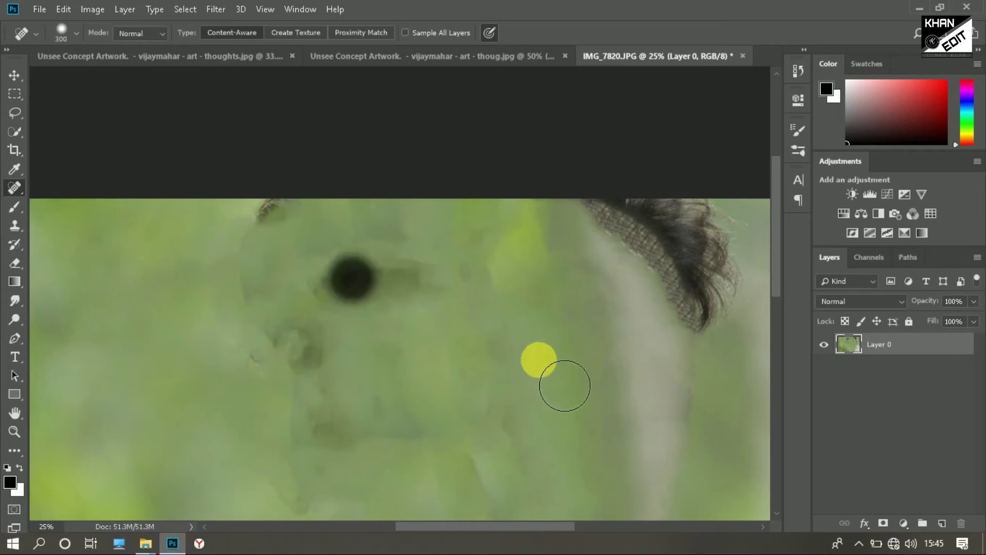
# Blend the remaining hair patch away at brush size 400, then bring up the cracked-hand portrait
pyautogui.hscroll(4, 588, 403)
pyautogui.scroll(-1, 588, 403)
pyautogui.press(']')
pyautogui.moveTo(452, 233)
pyautogui.mouseDown()
pyautogui.moveTo(488, 222)
pyautogui.moveTo(410, 295)
pyautogui.mouseUp()
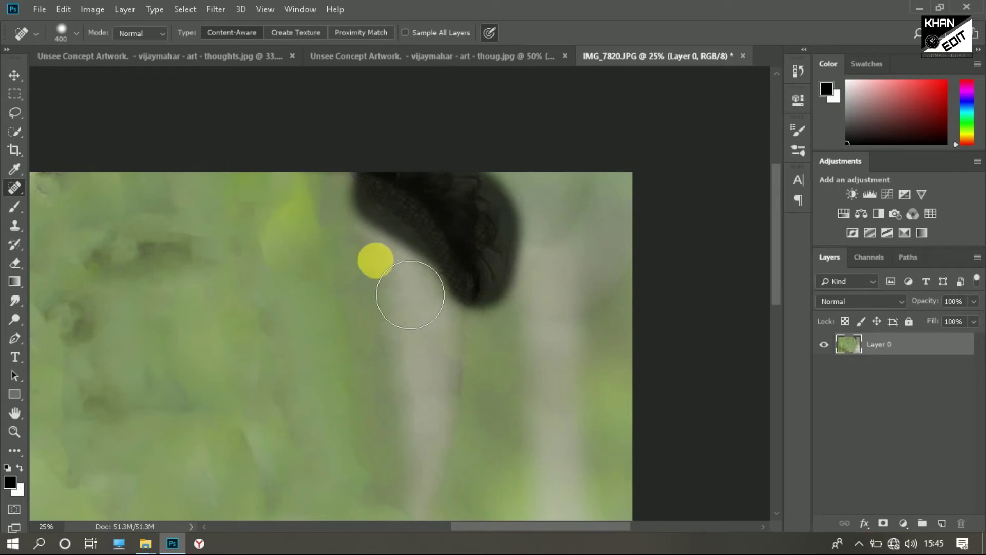
pyautogui.moveTo(414, 251); pyautogui.dragTo(444, 282)
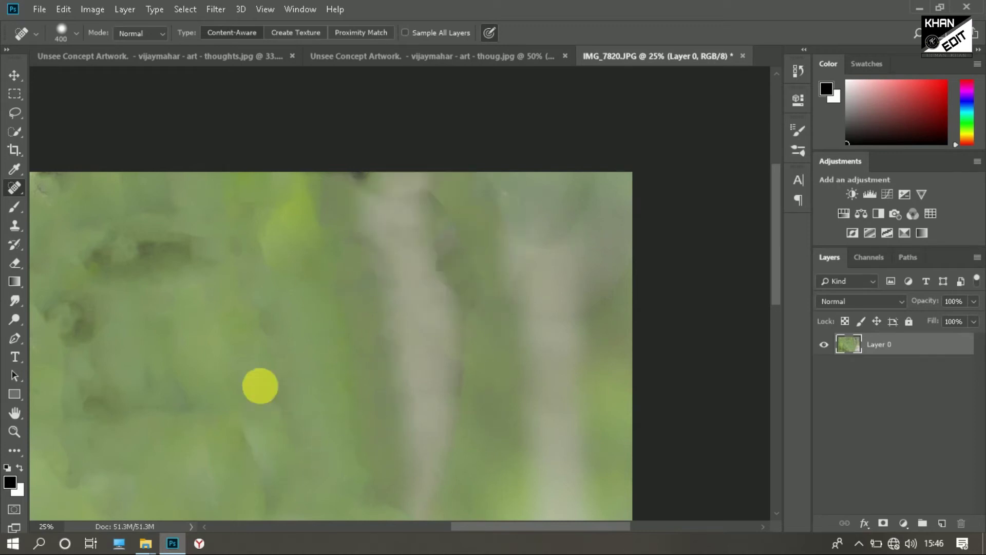
pyautogui.scroll(-3, 304, 309)
pyautogui.scroll(1, 304, 309)
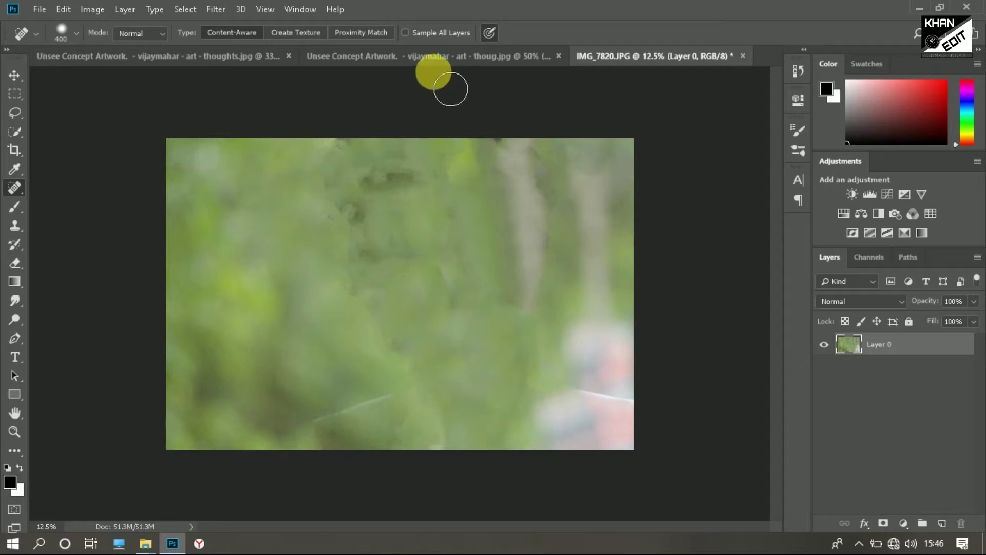
pyautogui.click(358, 58)
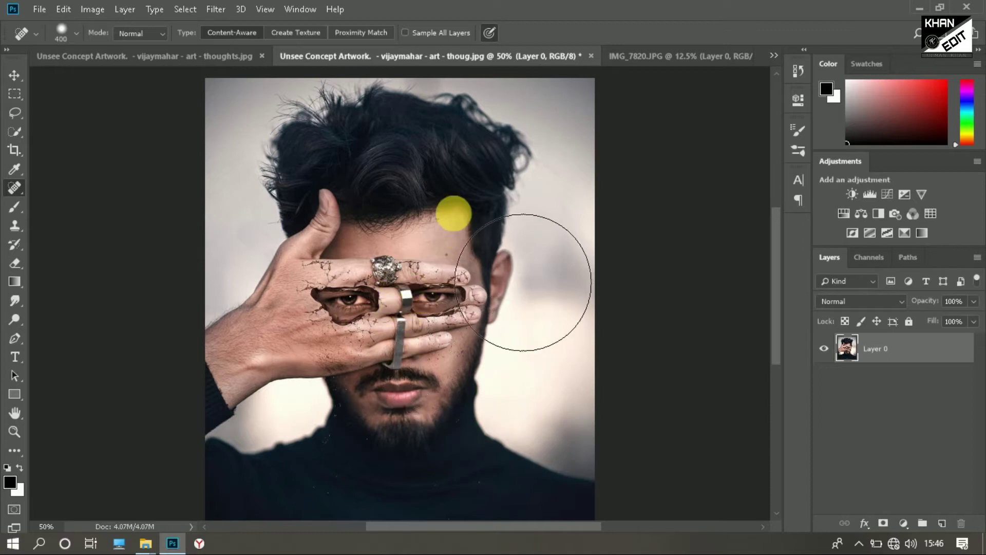
pyautogui.moveTo(464, 218); pyautogui.dragTo(470, 226)
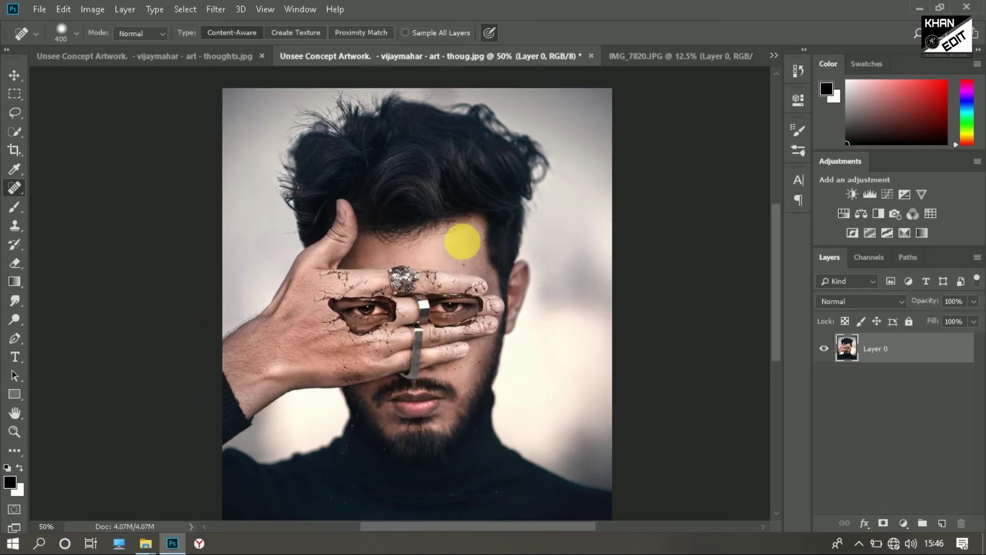
pyautogui.hotkey('ctrl', '+')
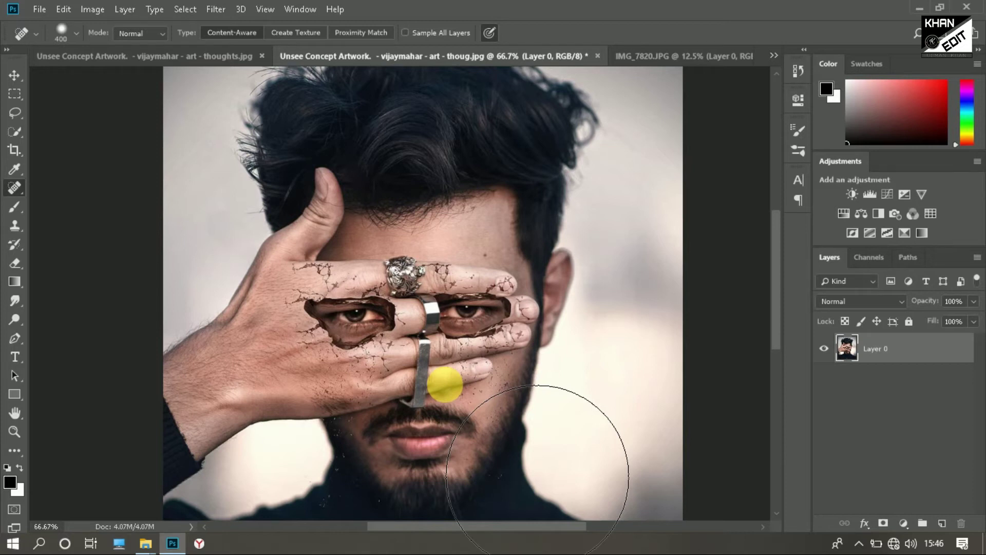
pyautogui.moveTo(407, 259); pyautogui.dragTo(425, 271)
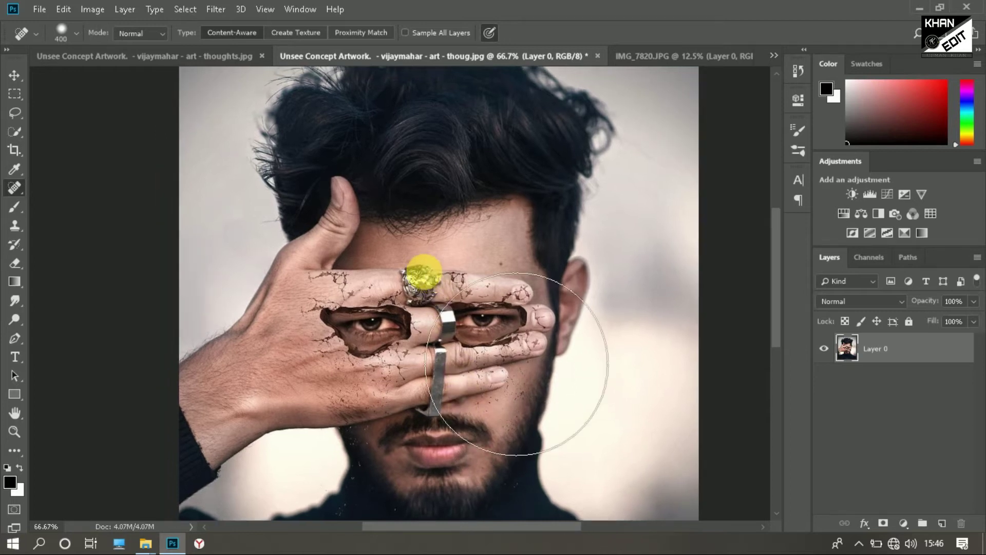
# Use Quick Selection, discard a partial hair-and-face selection, and apply Select Subject to the man
pyautogui.click(13, 131)
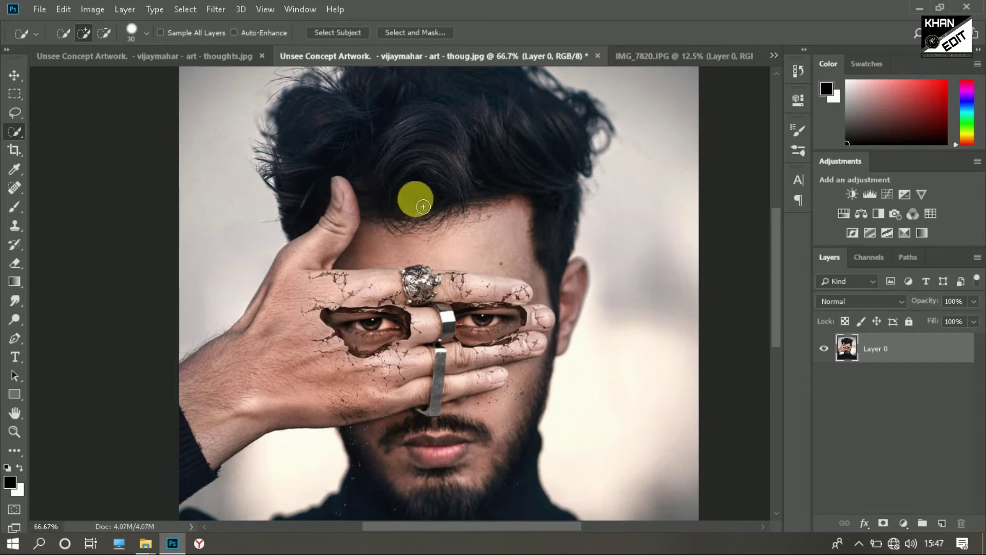
pyautogui.scroll(3, 430, 184)
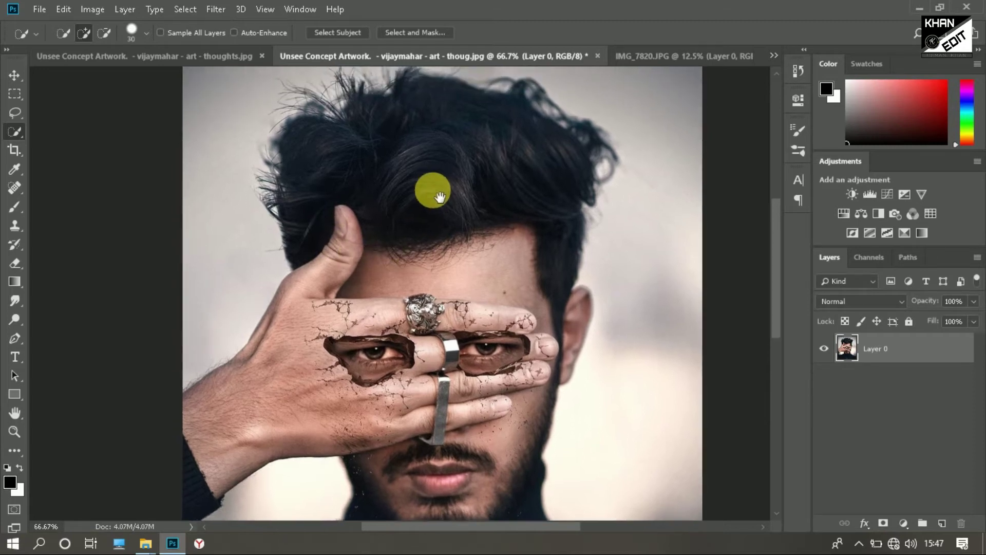
pyautogui.moveTo(352, 158)
pyautogui.mouseDown()
pyautogui.moveTo(486, 171)
pyautogui.moveTo(408, 475)
pyautogui.mouseUp()
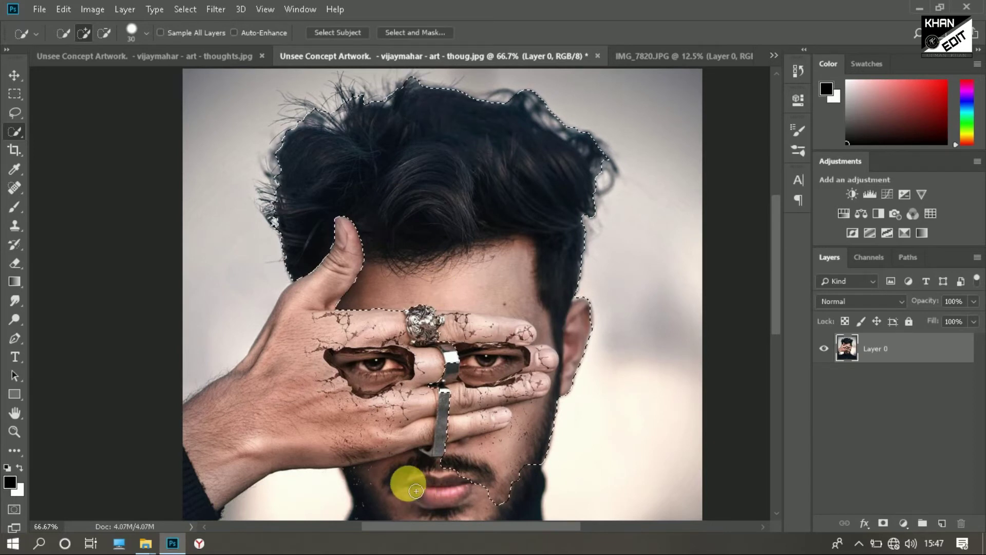
pyautogui.hotkey('ctrl', 'd')
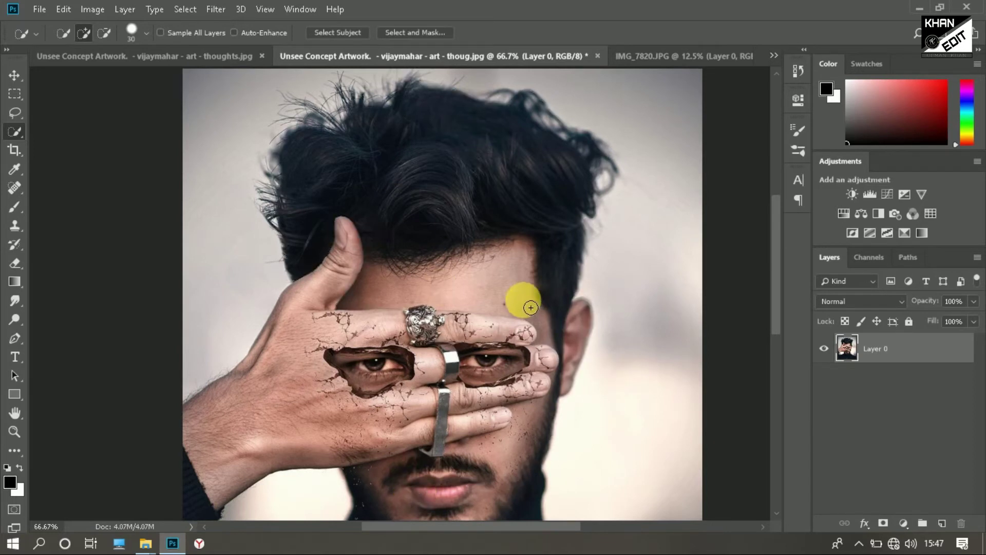
pyautogui.click(349, 34)
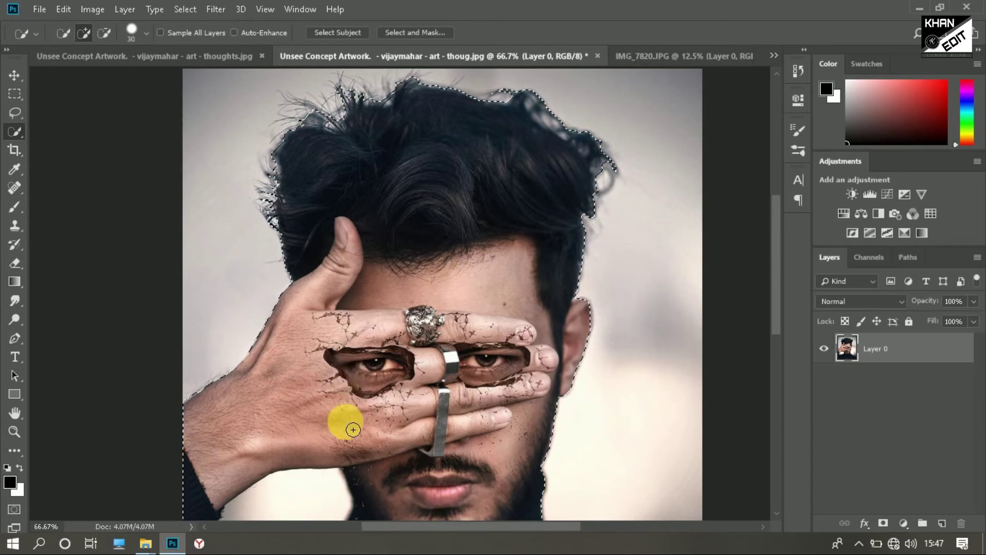
# Subtract the background gap between hand and shoulder, then review the selection at 50% zoom
pyautogui.moveTo(348, 453); pyautogui.dragTo(395, 300)
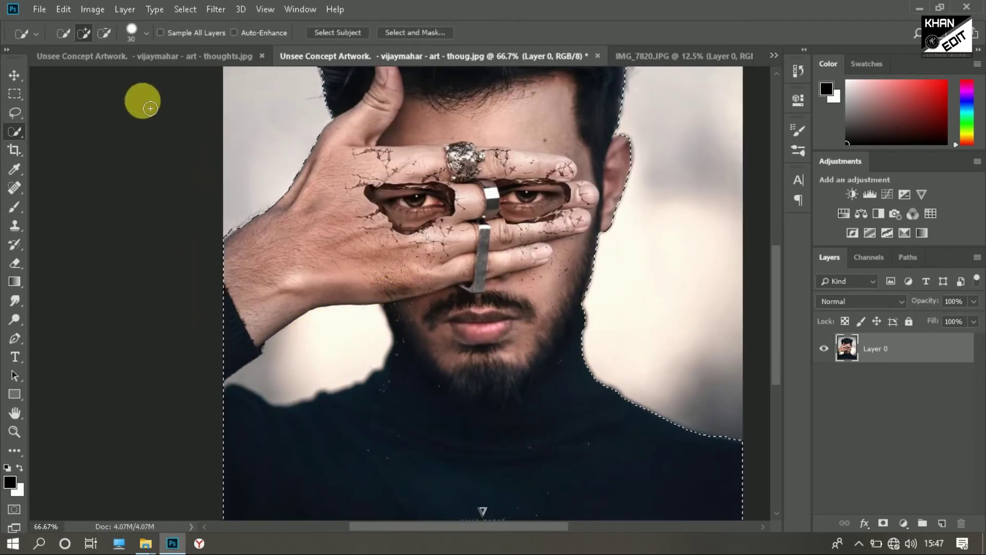
pyautogui.click(104, 33)
pyautogui.moveTo(329, 339)
pyautogui.mouseDown()
pyautogui.moveTo(313, 406)
pyautogui.moveTo(328, 415)
pyautogui.moveTo(276, 388)
pyautogui.moveTo(348, 380)
pyautogui.moveTo(301, 375)
pyautogui.moveTo(320, 374)
pyautogui.moveTo(243, 413)
pyautogui.mouseUp()
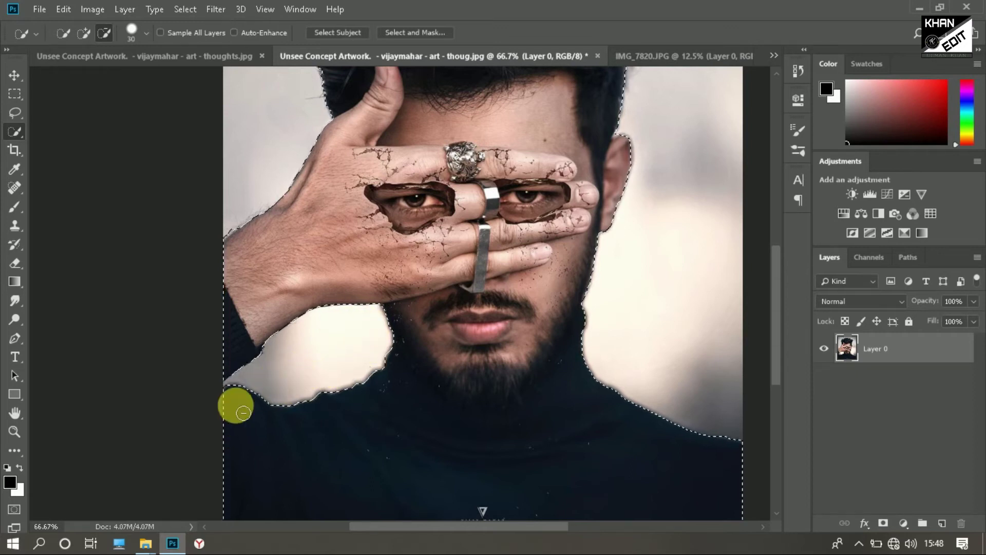
pyautogui.moveTo(354, 264)
pyautogui.mouseDown()
pyautogui.moveTo(298, 375)
pyautogui.moveTo(304, 417)
pyautogui.moveTo(322, 260)
pyautogui.mouseUp()
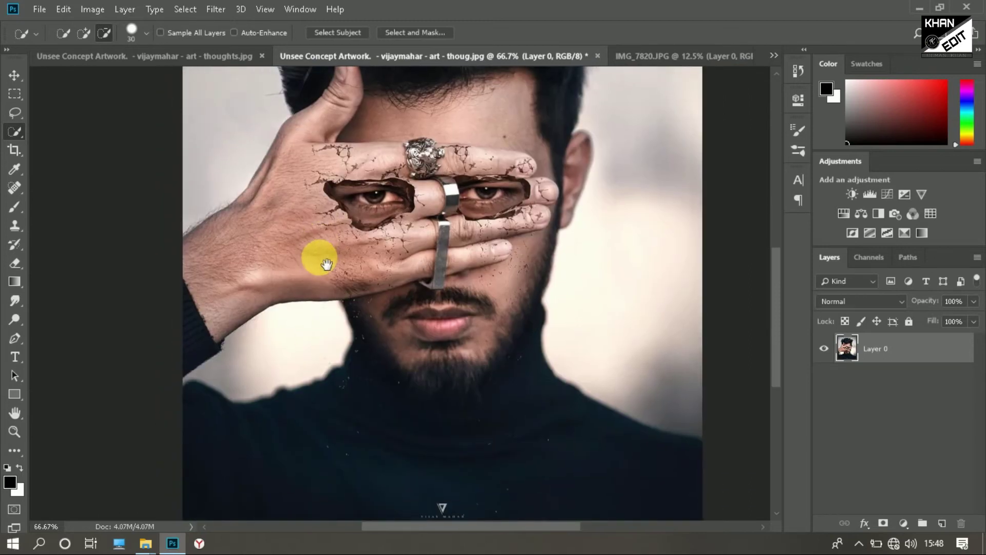
pyautogui.moveTo(440, 429)
pyautogui.mouseDown()
pyautogui.moveTo(451, 339)
pyautogui.moveTo(425, 375)
pyautogui.moveTo(428, 422)
pyautogui.mouseUp()
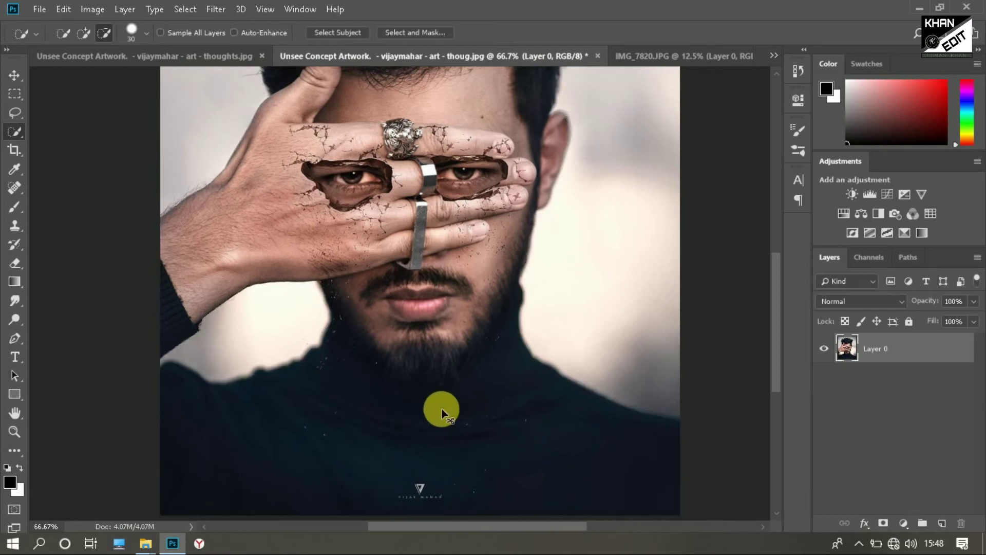
pyautogui.hotkey('ctrl', '-')
pyautogui.hotkey('ctrl', '-')
pyautogui.hotkey('ctrl', '+')
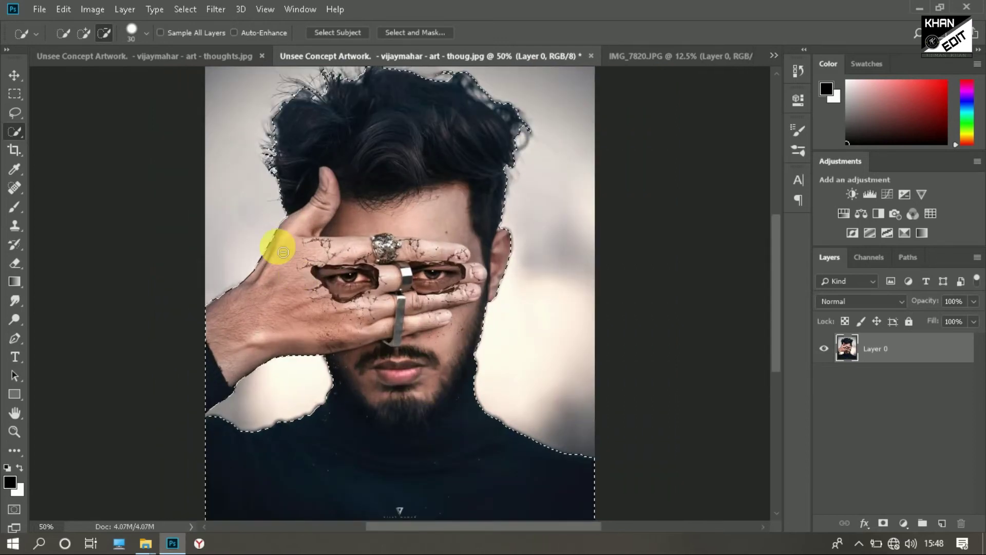
pyautogui.rightClick(382, 174)
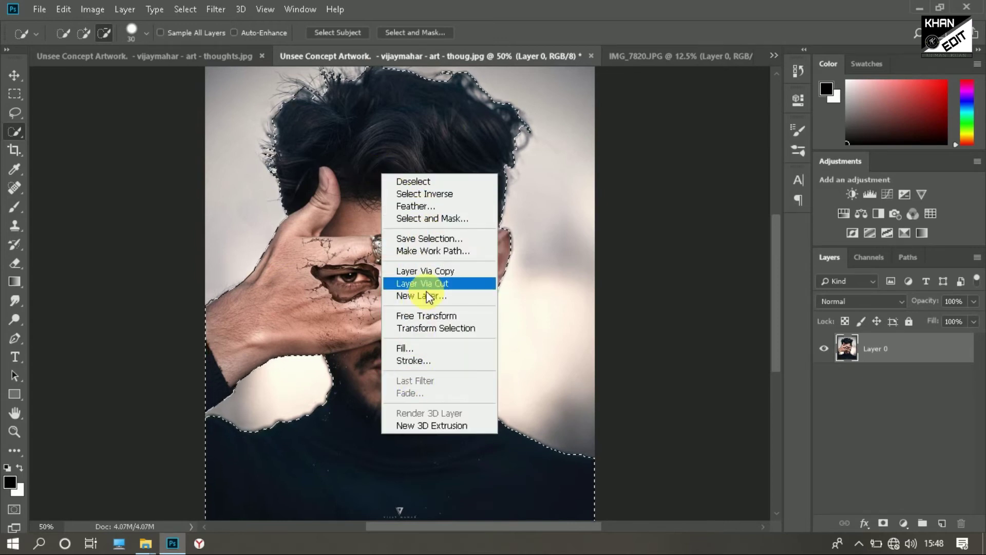
pyautogui.click(399, 349)
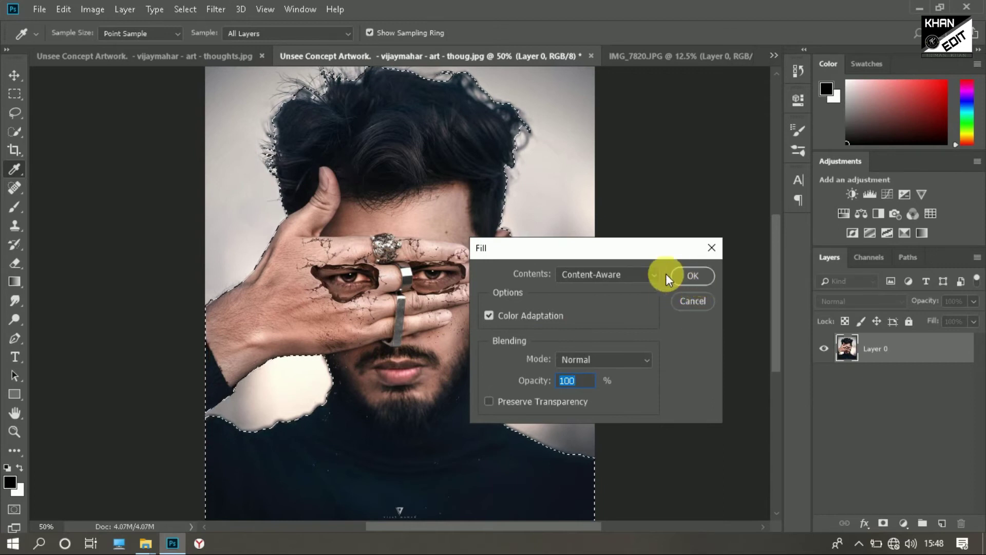
pyautogui.click(649, 279)
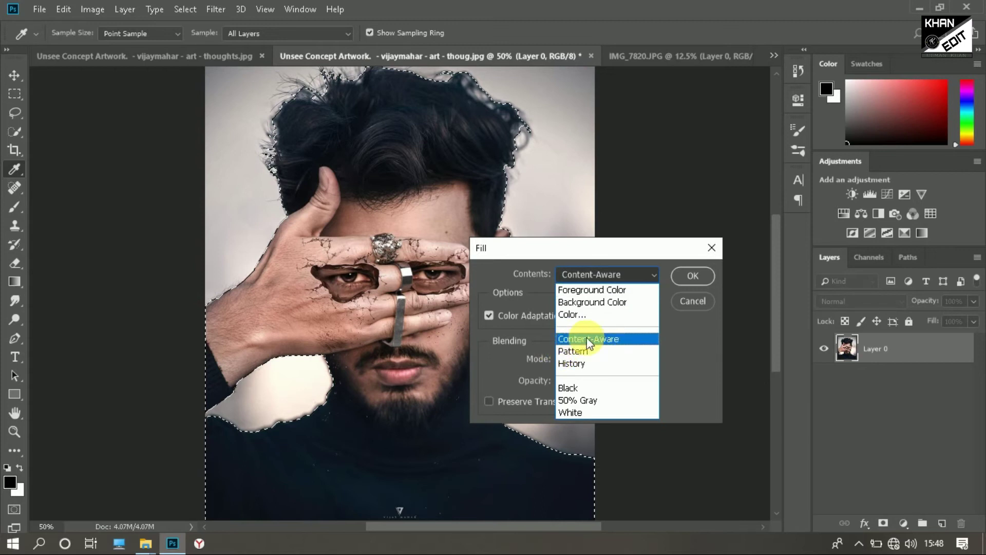
pyautogui.click(711, 248)
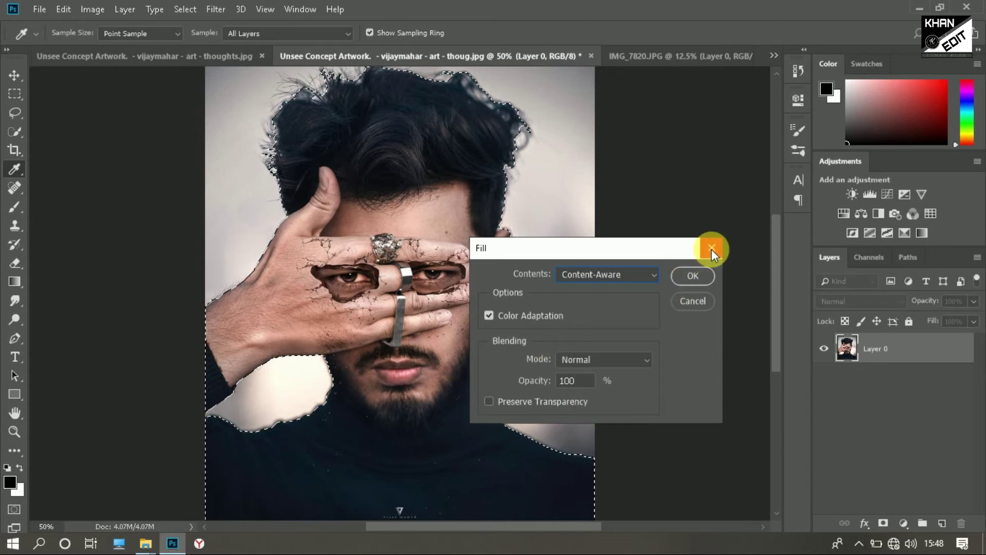
# Duplicate Layer 0 and Content-Aware fill the selected man on Layer 0 copy
pyautogui.click(710, 250)
pyautogui.press('w')
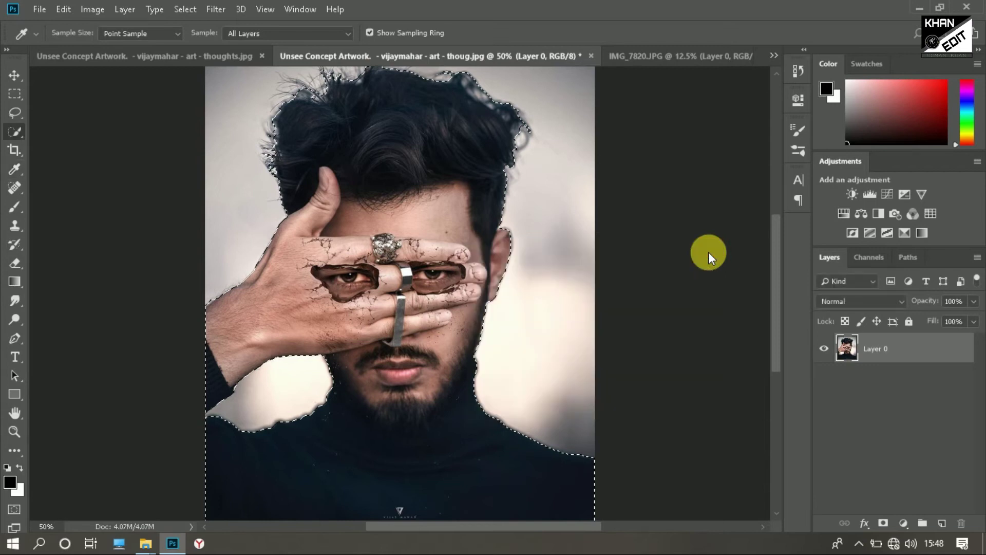
pyautogui.moveTo(943, 355); pyautogui.dragTo(943, 524)
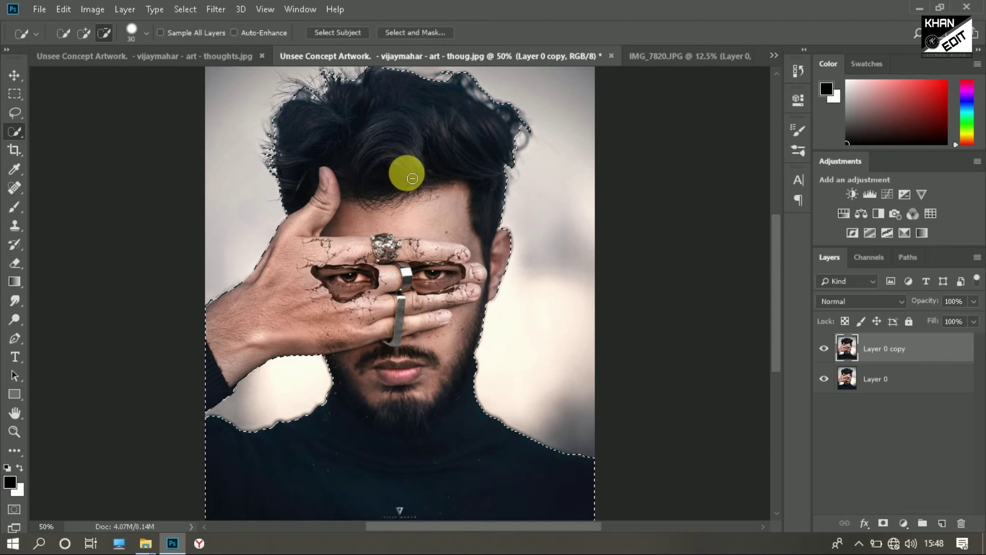
pyautogui.hotkey('shift', 'BackSpace')
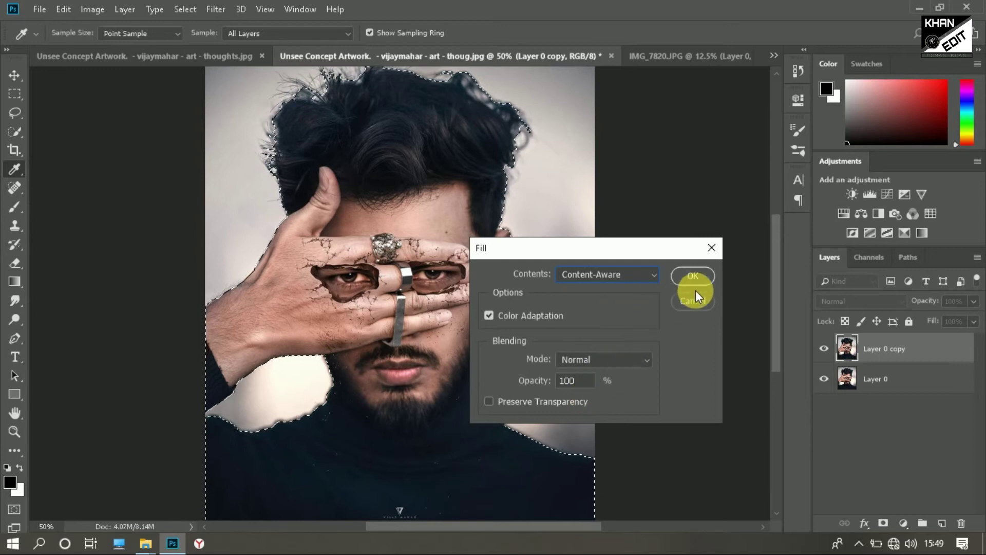
pyautogui.click(694, 276)
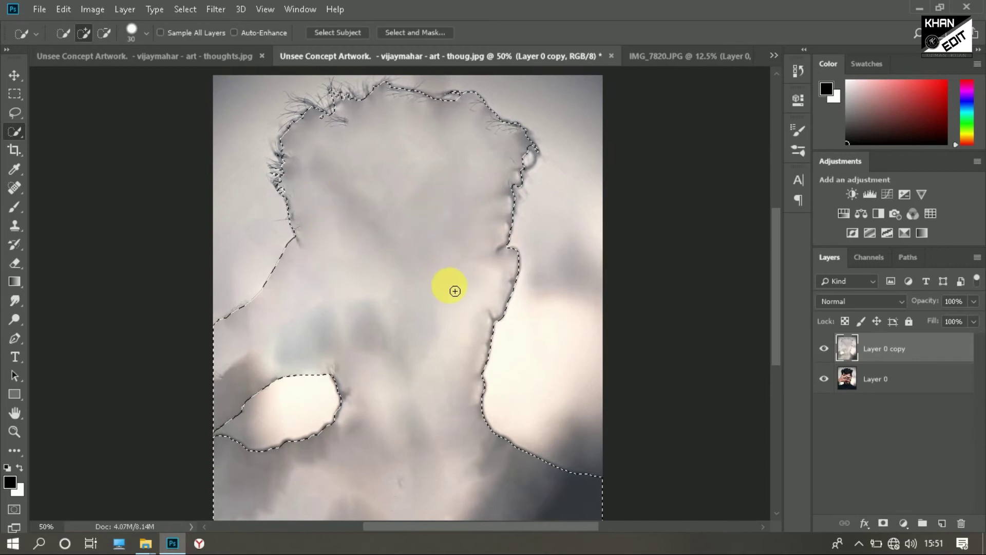
# Deselect on Layer 0 copy to reveal the man-free background plate
pyautogui.click(543, 149)
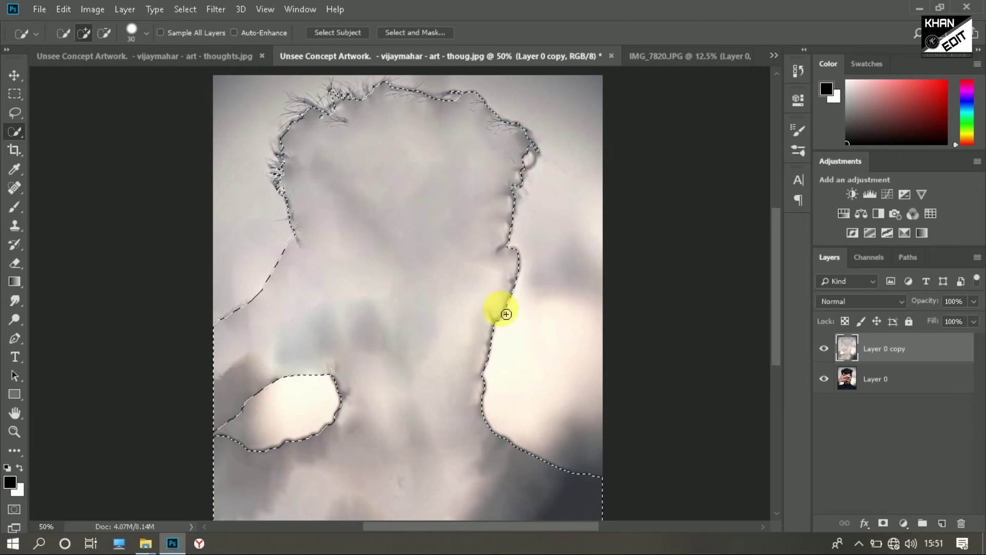
pyautogui.rightClick(425, 166)
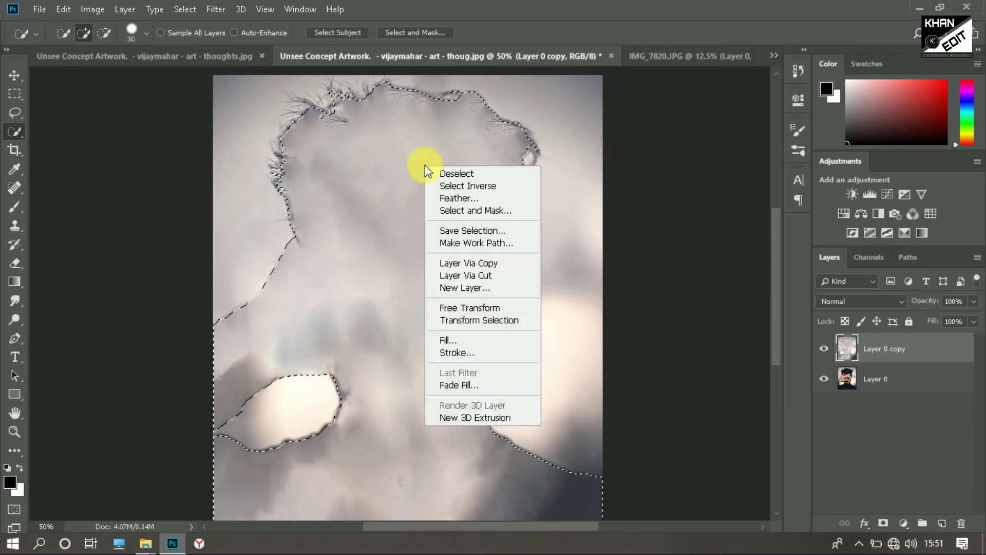
pyautogui.click(476, 175)
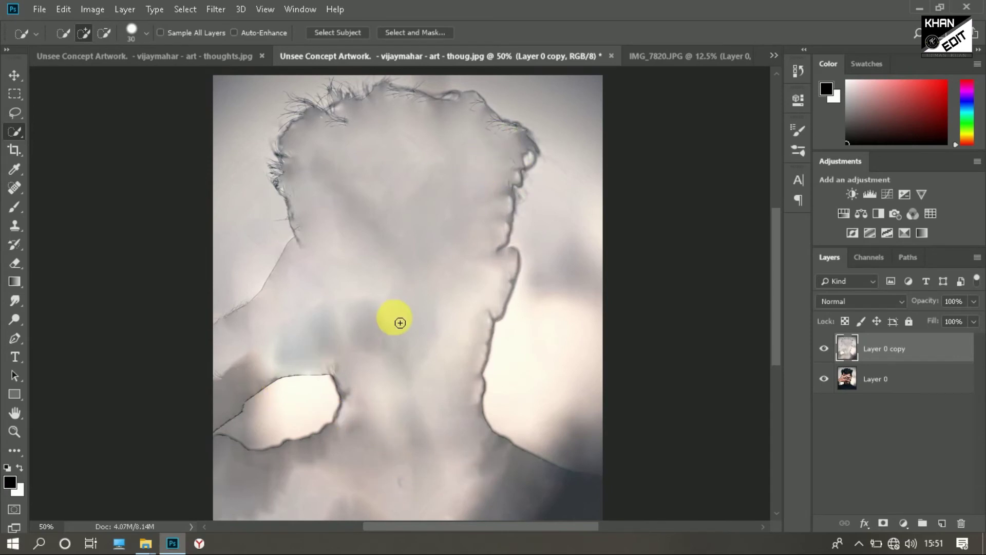
pyautogui.moveTo(408, 339); pyautogui.dragTo(424, 354)
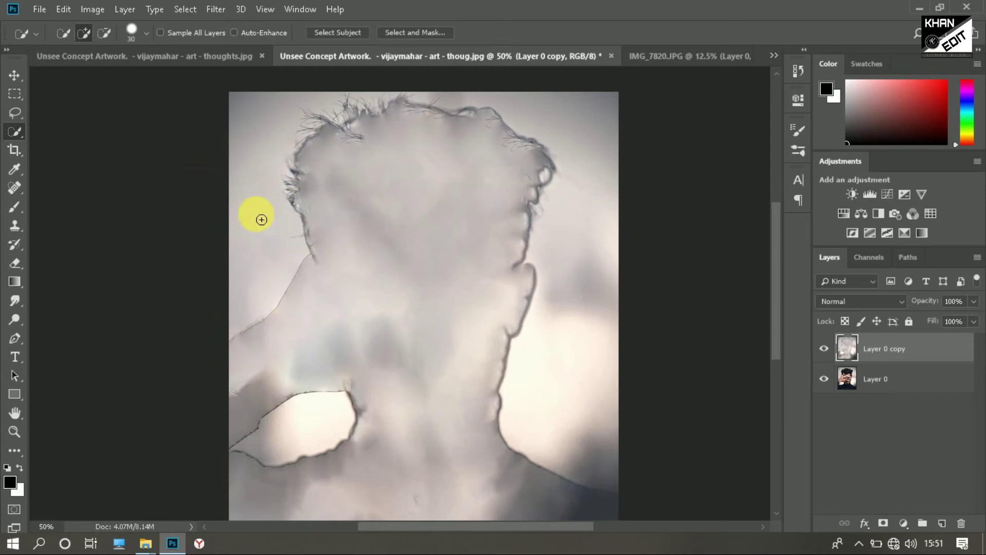
pyautogui.click(12, 189)
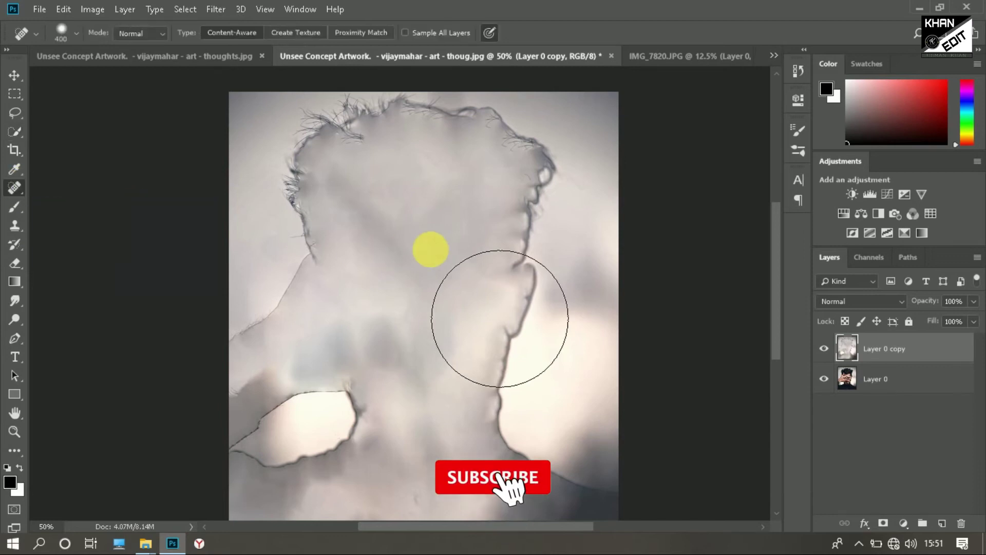
# With a smaller brush, heal the dark neck edge, the head outline and a small spot
pyautogui.scroll(1, 466, 258)
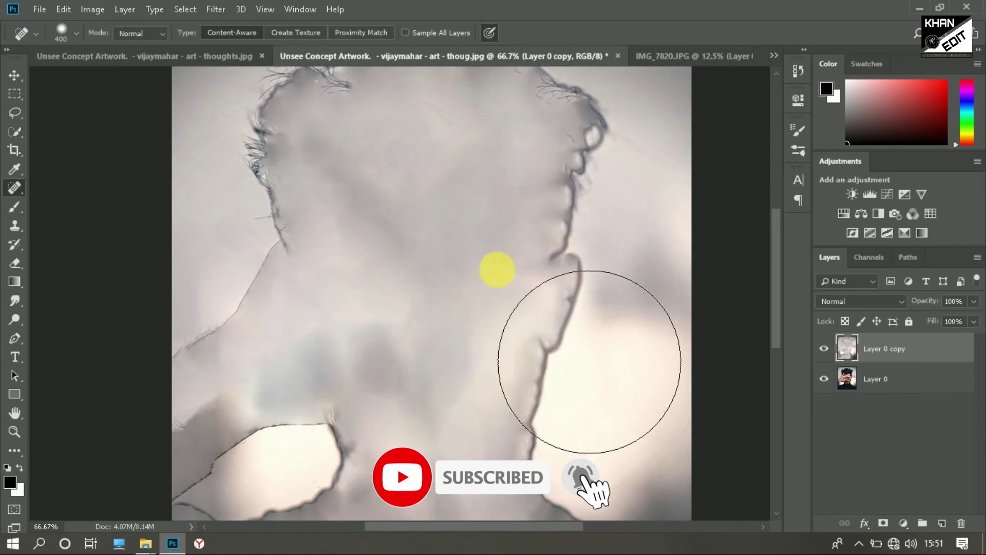
pyautogui.hscroll(3, 498, 271)
pyautogui.press('[')
pyautogui.press('[')
pyautogui.press('[')
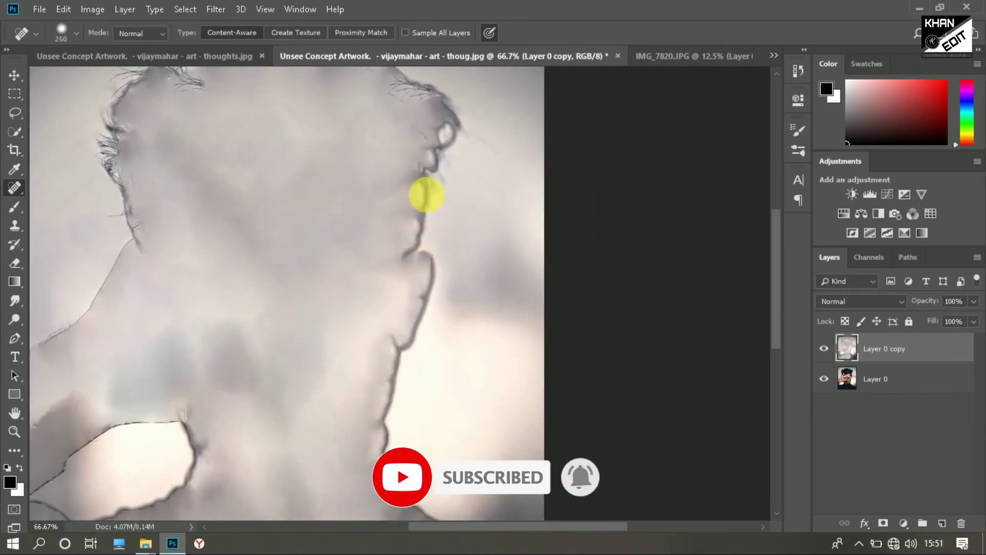
pyautogui.moveTo(427, 166); pyautogui.dragTo(408, 497)
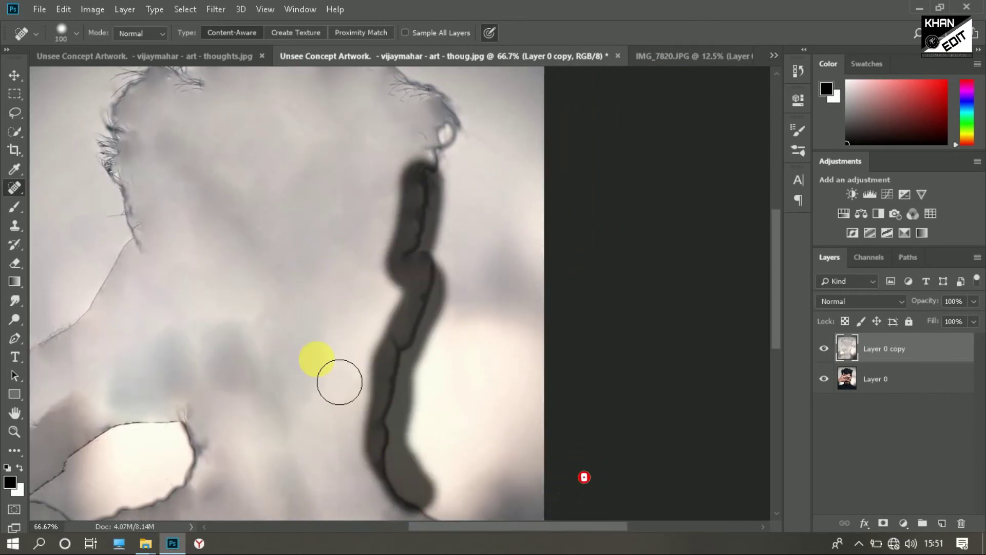
pyautogui.scroll(1, 345, 330)
pyautogui.hscroll(-1, 345, 330)
pyautogui.moveTo(462, 310)
pyautogui.mouseDown()
pyautogui.moveTo(485, 206)
pyautogui.moveTo(210, 160)
pyautogui.moveTo(181, 339)
pyautogui.mouseUp()
pyautogui.click(164, 150)
# Shrink the brush further and heal the left-side edge, middle dark patch and right-side edges
pyautogui.scroll(-2, 244, 335)
pyautogui.hscroll(-3, 244, 335)
pyautogui.press('[')
pyautogui.moveTo(326, 150)
pyautogui.mouseDown()
pyautogui.moveTo(223, 376)
pyautogui.moveTo(223, 429)
pyautogui.mouseUp()
pyautogui.scroll(-2, 342, 423)
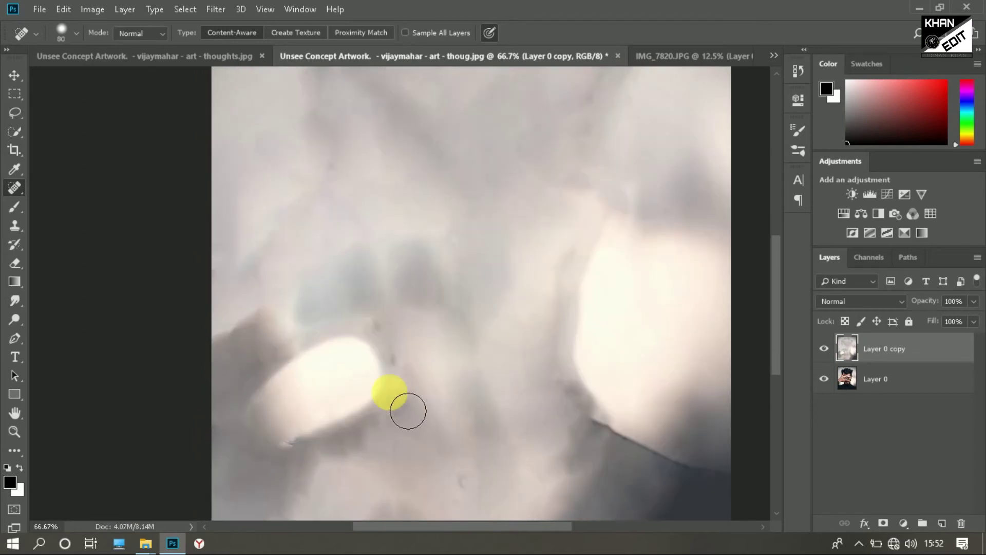
pyautogui.moveTo(416, 343); pyautogui.dragTo(627, 385)
pyautogui.scroll(-2, 478, 334)
pyautogui.hscroll(4, 477, 333)
pyautogui.moveTo(477, 334)
pyautogui.mouseDown()
pyautogui.moveTo(590, 359)
pyautogui.moveTo(590, 406)
pyautogui.mouseUp()
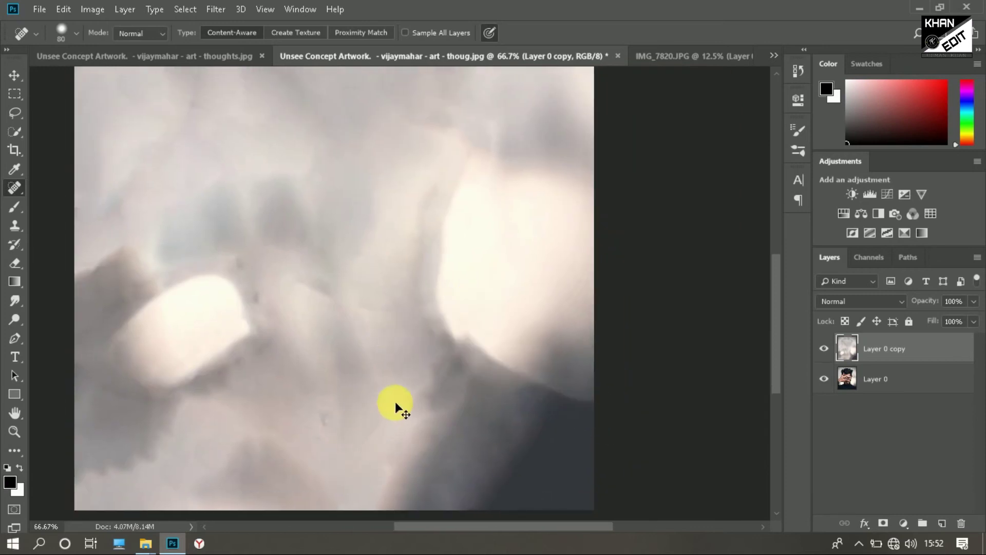
pyautogui.scroll(-2, 399, 397)
pyautogui.scroll(-1, 399, 397)
pyautogui.scroll(1, 398, 396)
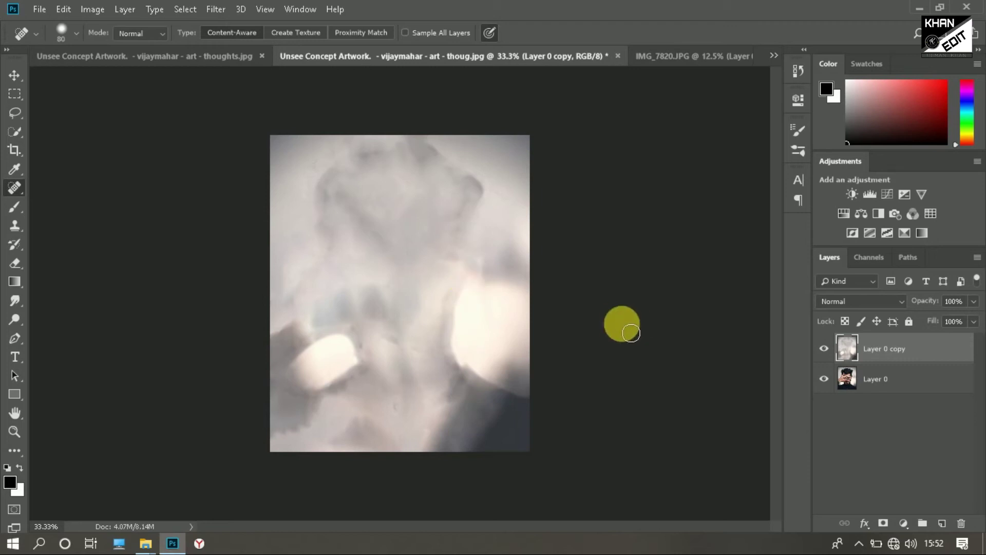
# Hide Layer 0 copy and make Layer 0 active, zoomed in on the original cracked-hand portrait
pyautogui.click(824, 349)
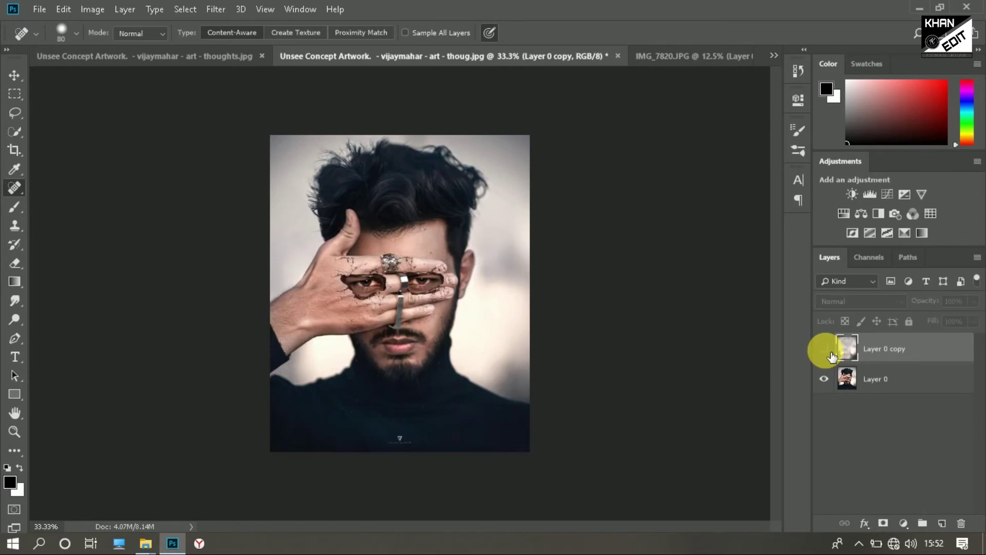
pyautogui.click(824, 348)
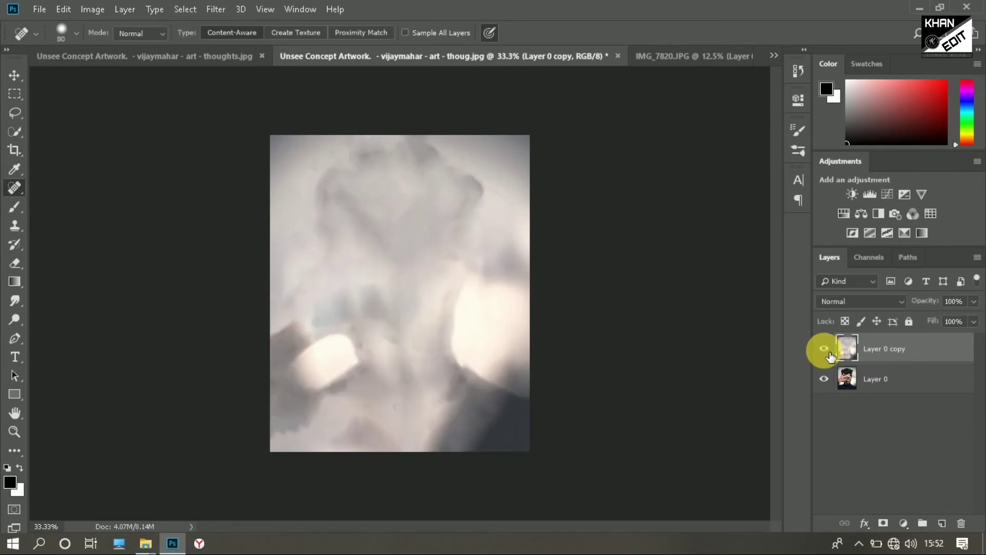
pyautogui.click(863, 379)
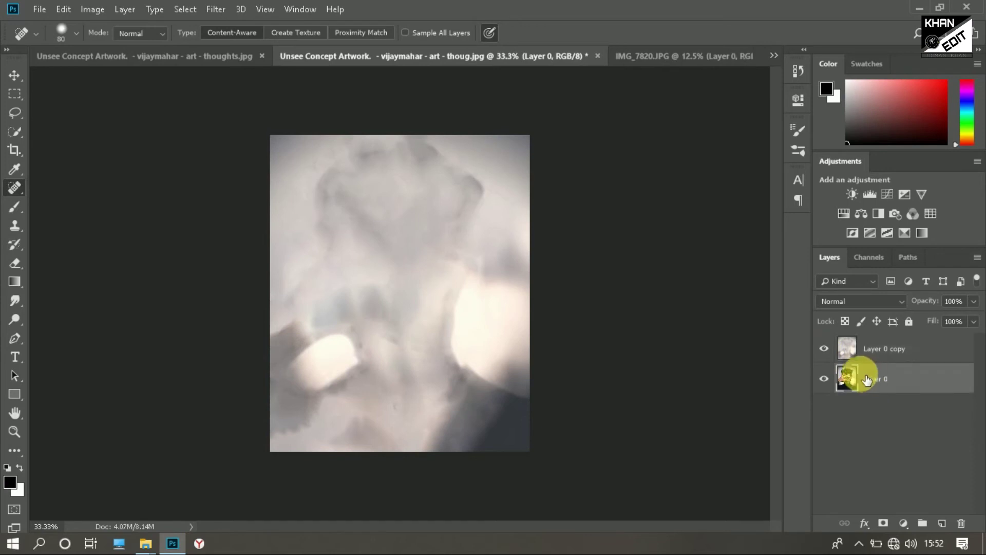
pyautogui.click(824, 349)
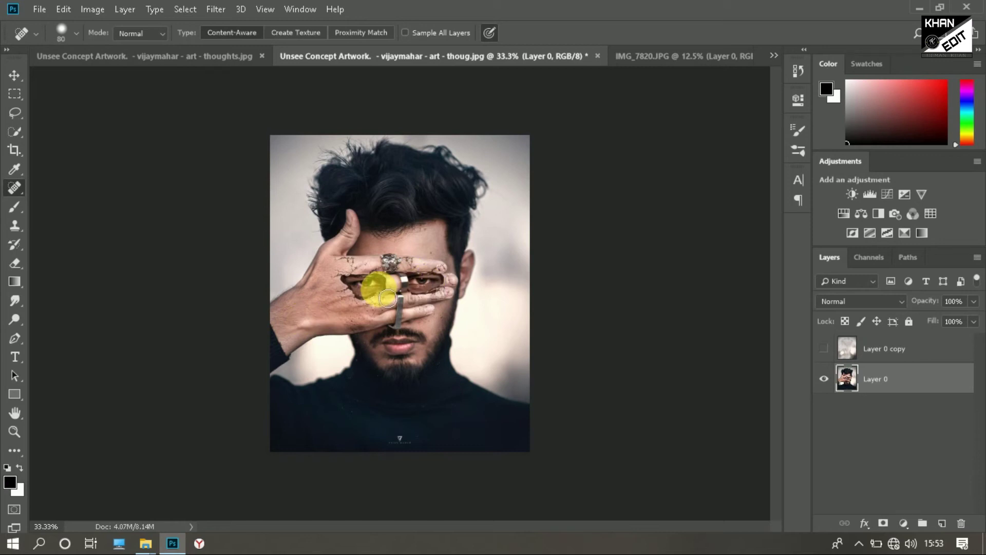
pyautogui.hotkey('ctrl', '+')
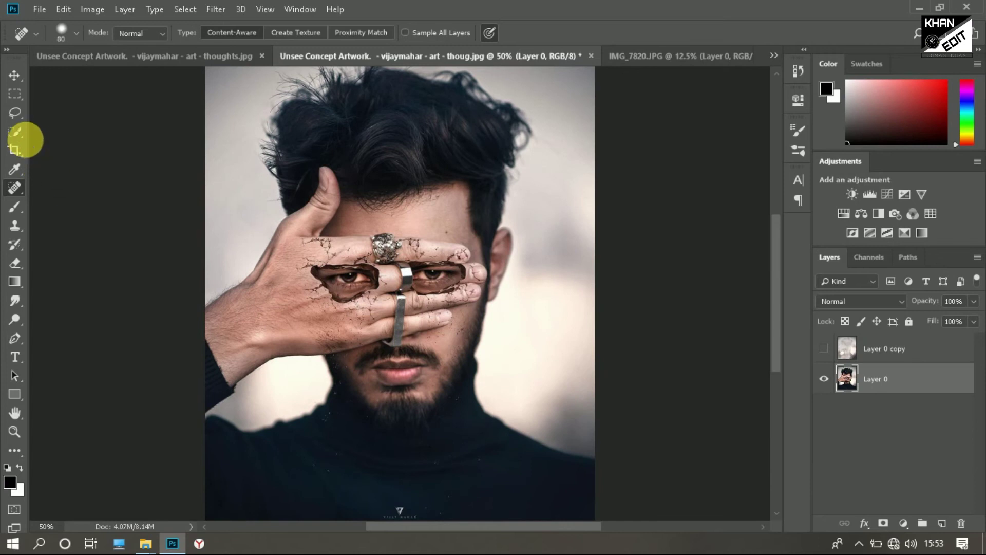
# Quick-select the cracked hand on Layer 0 from the wrist up across the fingers
pyautogui.click(9, 131)
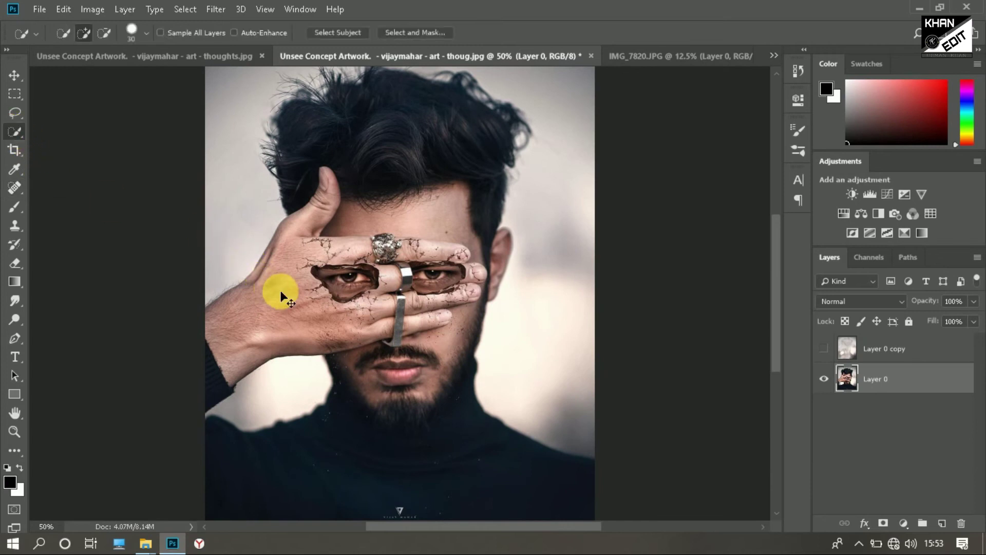
pyautogui.hotkey('ctrl', '+')
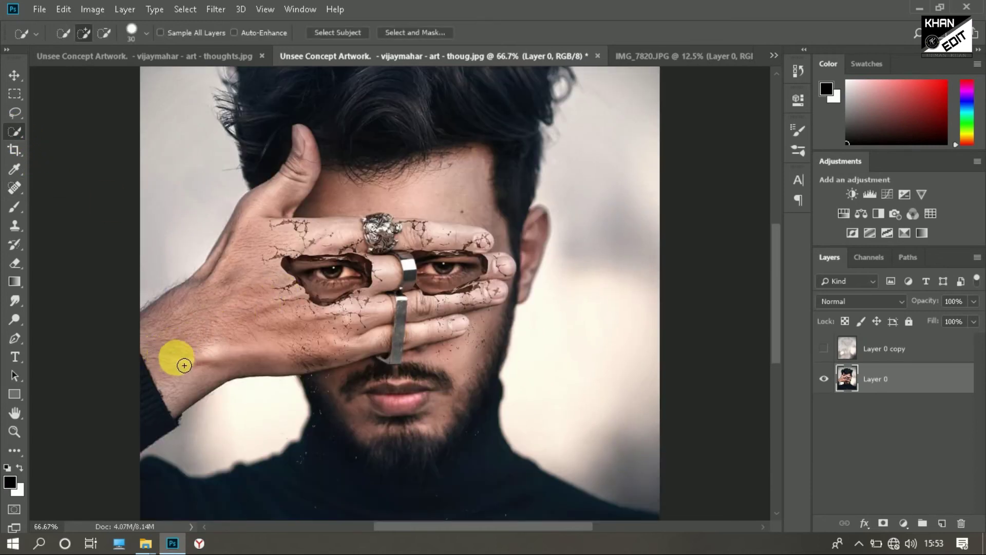
pyautogui.moveTo(155, 419)
pyautogui.mouseDown()
pyautogui.moveTo(304, 243)
pyautogui.moveTo(447, 235)
pyautogui.moveTo(452, 297)
pyautogui.moveTo(353, 286)
pyautogui.moveTo(352, 321)
pyautogui.mouseUp()
pyautogui.scroll(2, 353, 321)
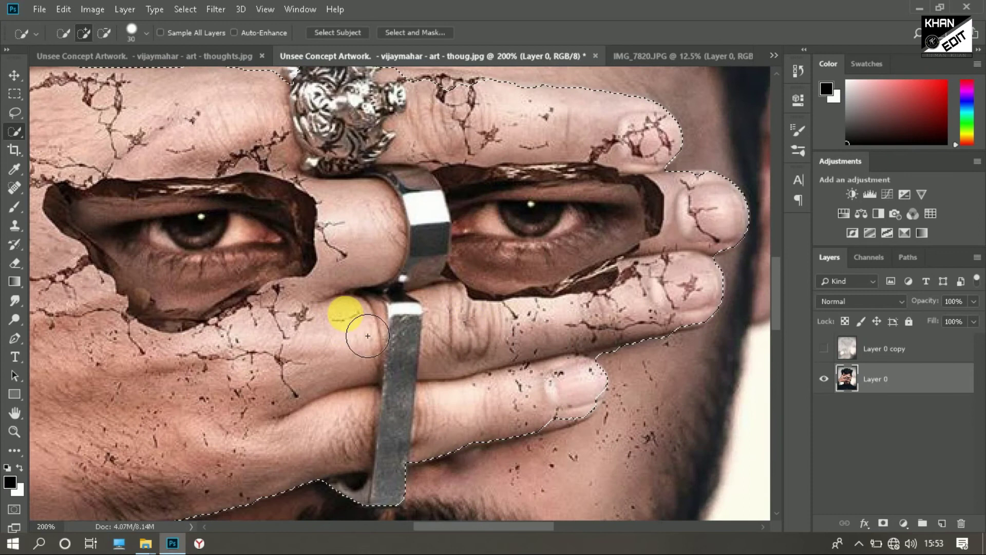
pyautogui.moveTo(440, 329)
pyautogui.mouseDown()
pyautogui.moveTo(396, 334)
pyautogui.moveTo(455, 343)
pyautogui.moveTo(411, 434)
pyautogui.moveTo(349, 369)
pyautogui.moveTo(358, 370)
pyautogui.moveTo(338, 371)
pyautogui.moveTo(348, 396)
pyautogui.moveTo(314, 348)
pyautogui.moveTo(353, 315)
pyautogui.moveTo(513, 289)
pyautogui.moveTo(524, 374)
pyautogui.moveTo(319, 423)
pyautogui.moveTo(398, 348)
pyautogui.moveTo(397, 367)
pyautogui.moveTo(418, 359)
pyautogui.moveTo(260, 396)
pyautogui.moveTo(331, 321)
pyautogui.moveTo(225, 456)
pyautogui.moveTo(236, 402)
pyautogui.moveTo(396, 396)
pyautogui.moveTo(405, 405)
pyautogui.moveTo(423, 383)
pyautogui.moveTo(379, 286)
pyautogui.mouseUp()
pyautogui.hotkey('ctrl', '-')
pyautogui.hotkey('ctrl', '-')
pyautogui.hotkey('ctrl', '-')
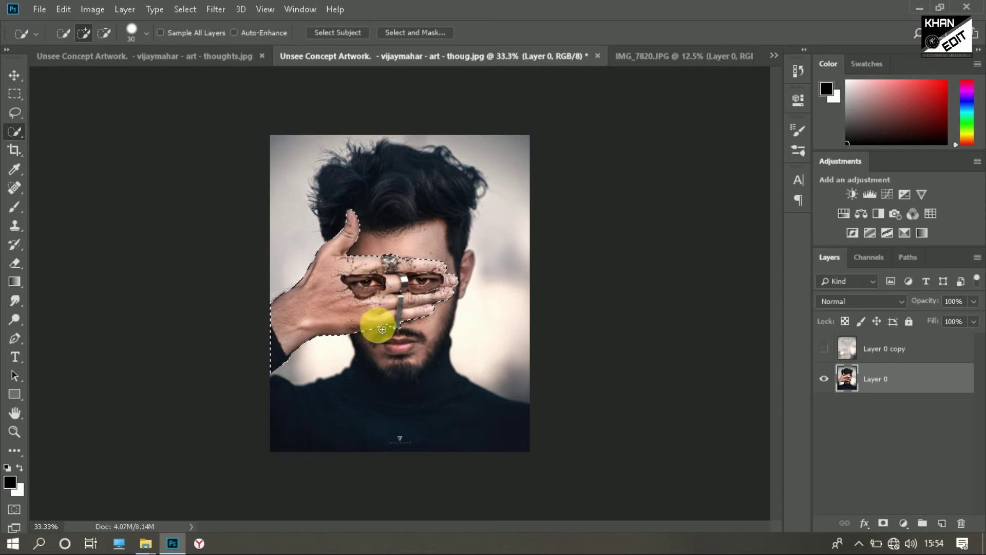
pyautogui.click(885, 529)
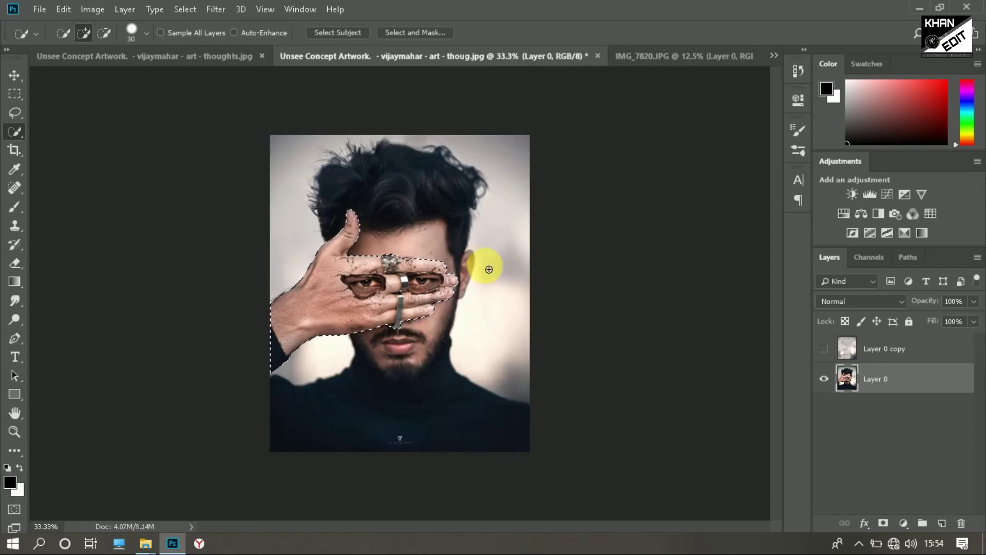
# Move the selected hand onto the background plate and arrange the two hand copies apart
pyautogui.click(14, 75)
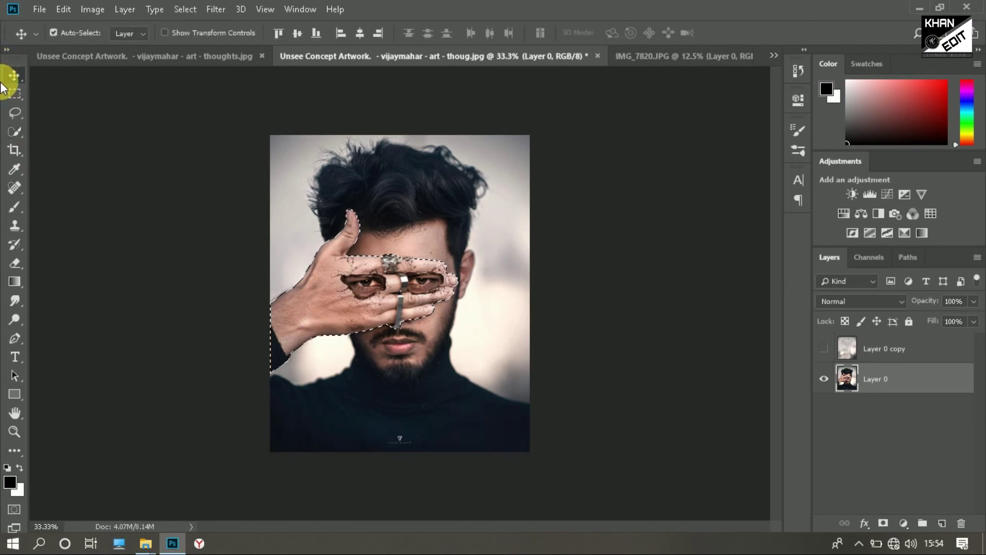
pyautogui.moveTo(353, 282)
pyautogui.mouseDown()
pyautogui.moveTo(341, 219)
pyautogui.moveTo(259, 157)
pyautogui.moveTo(196, 61)
pyautogui.moveTo(311, 150)
pyautogui.mouseUp()
pyautogui.moveTo(353, 197); pyautogui.dragTo(364, 304)
pyautogui.moveTo(385, 194)
pyautogui.mouseDown()
pyautogui.moveTo(414, 280)
pyautogui.moveTo(363, 309)
pyautogui.mouseUp()
pyautogui.moveTo(429, 220); pyautogui.dragTo(463, 196)
pyautogui.moveTo(411, 375); pyautogui.dragTo(385, 379)
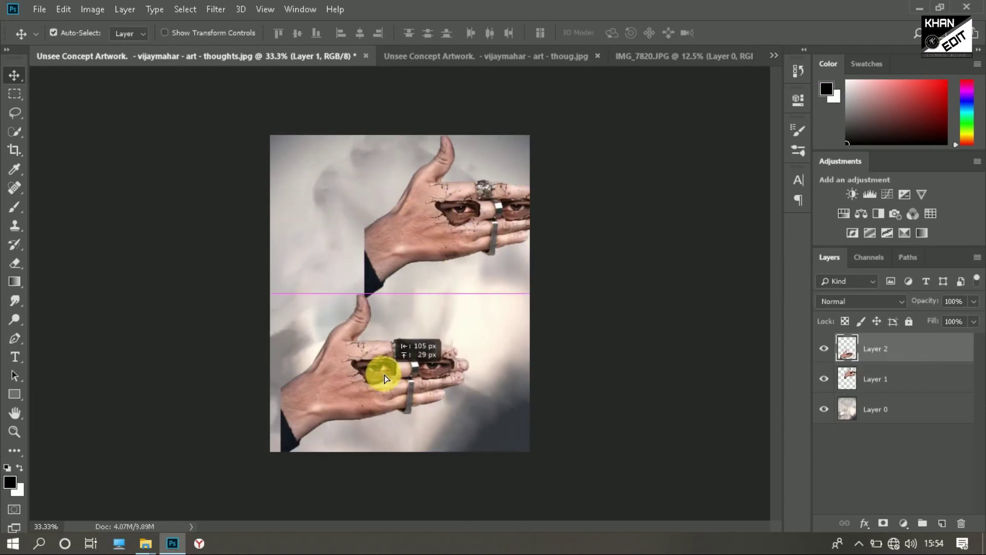
pyautogui.moveTo(440, 198); pyautogui.dragTo(248, 304)
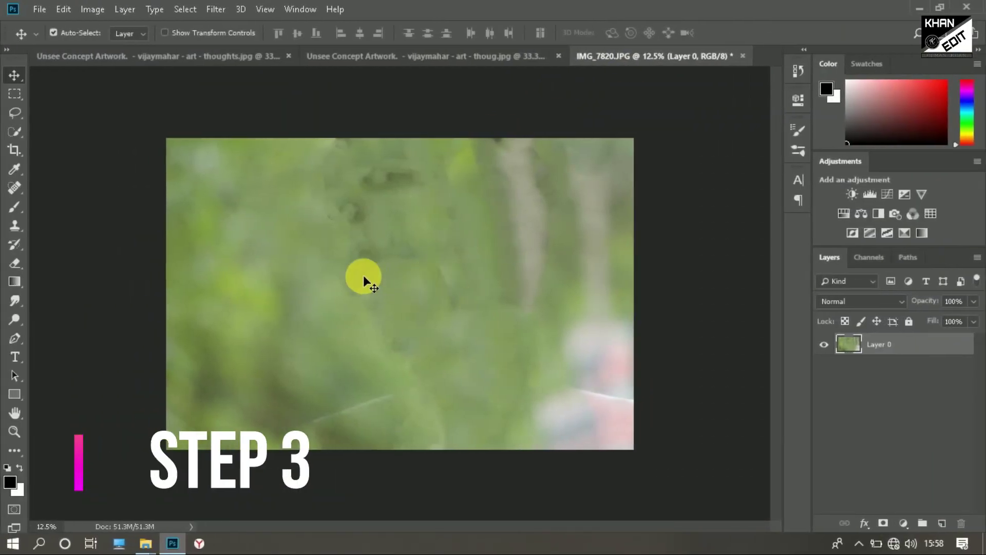
# Zoom in and clone a clean green patch over the pale grass stem in IMG_7820.JPG
pyautogui.click(19, 224)
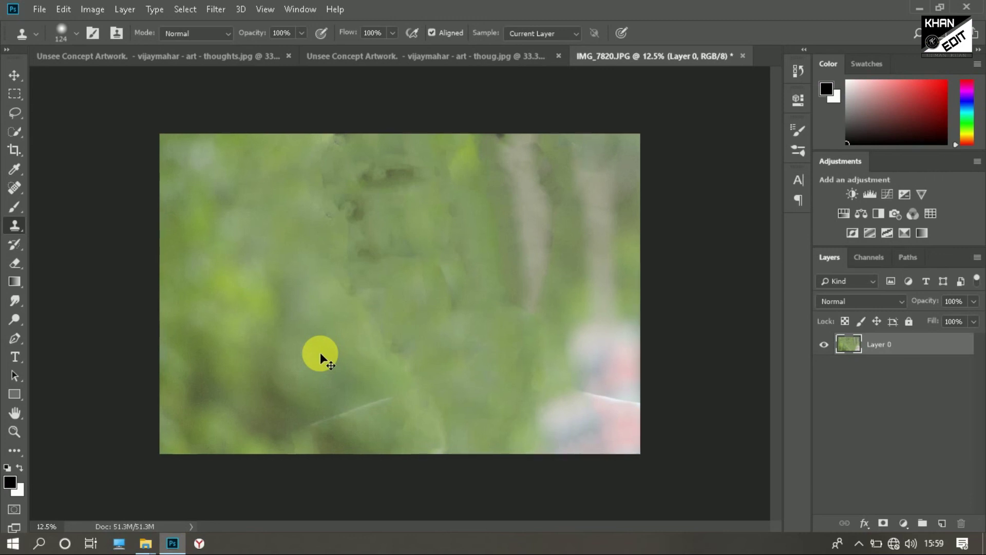
pyautogui.hotkey('ctrl', '+')
pyautogui.hotkey('ctrl', '+')
pyautogui.hotkey('ctrl', '+')
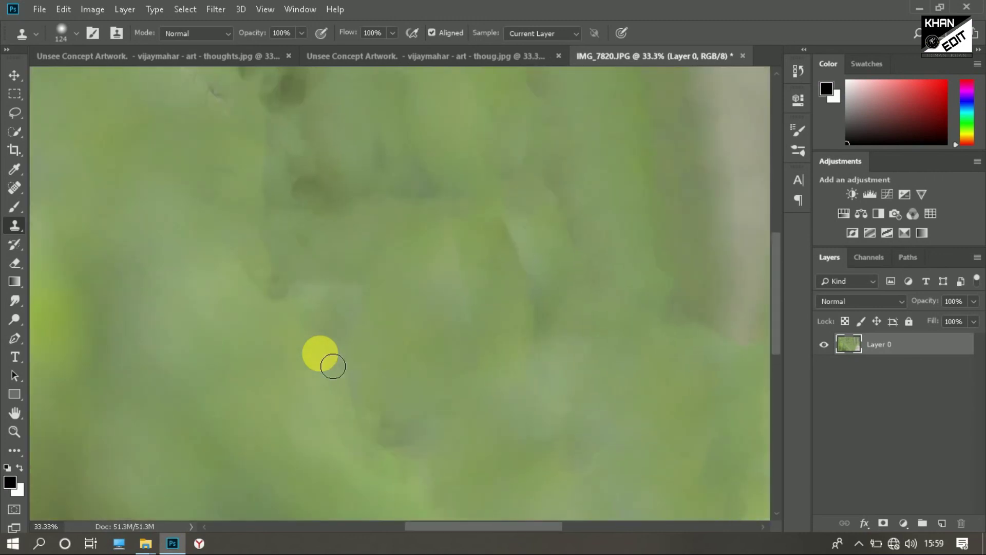
pyautogui.moveTo(301, 412)
pyautogui.mouseDown()
pyautogui.moveTo(433, 161)
pyautogui.moveTo(410, 153)
pyautogui.mouseUp()
pyautogui.press('v')
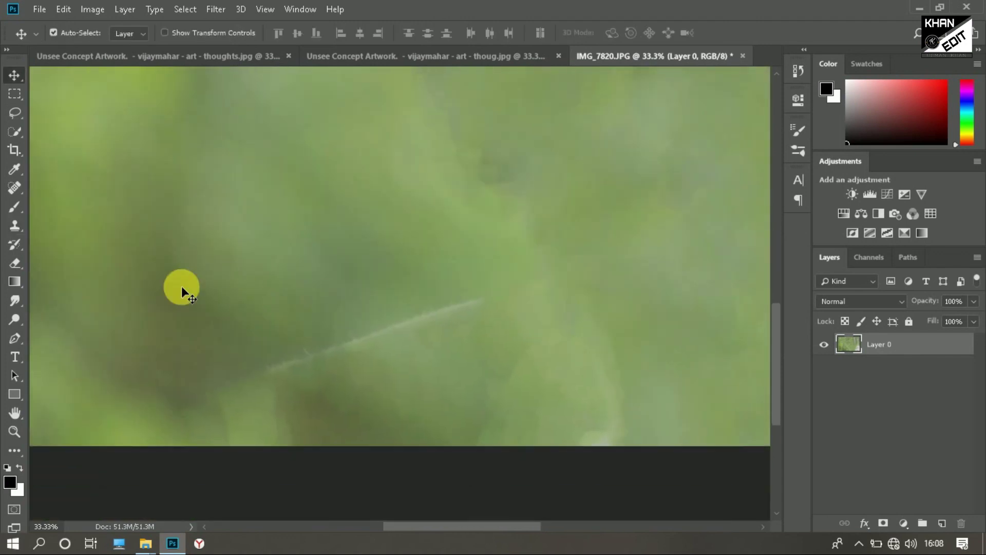
pyautogui.click(14, 225)
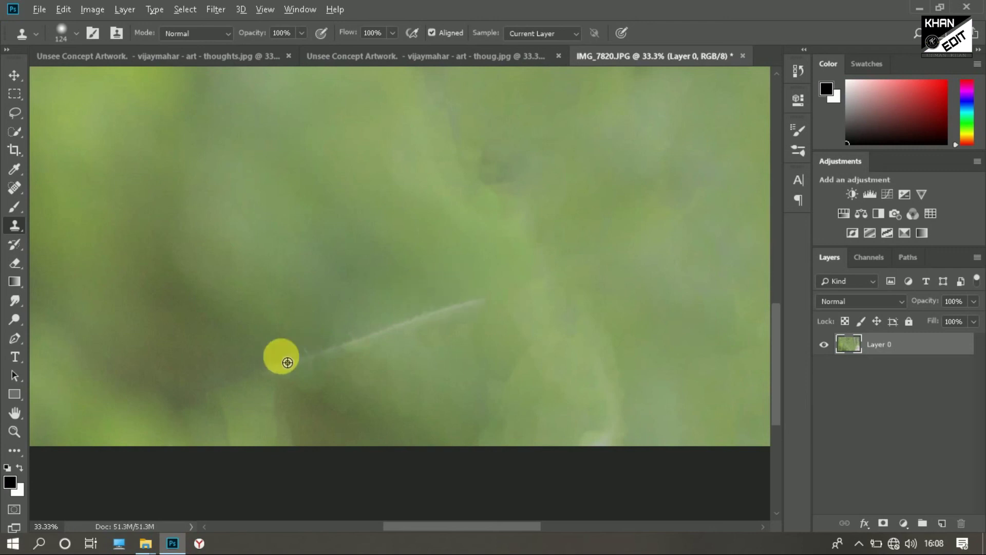
pyautogui.keyDown('alt'); pyautogui.click(341, 309); pyautogui.keyUp('alt')
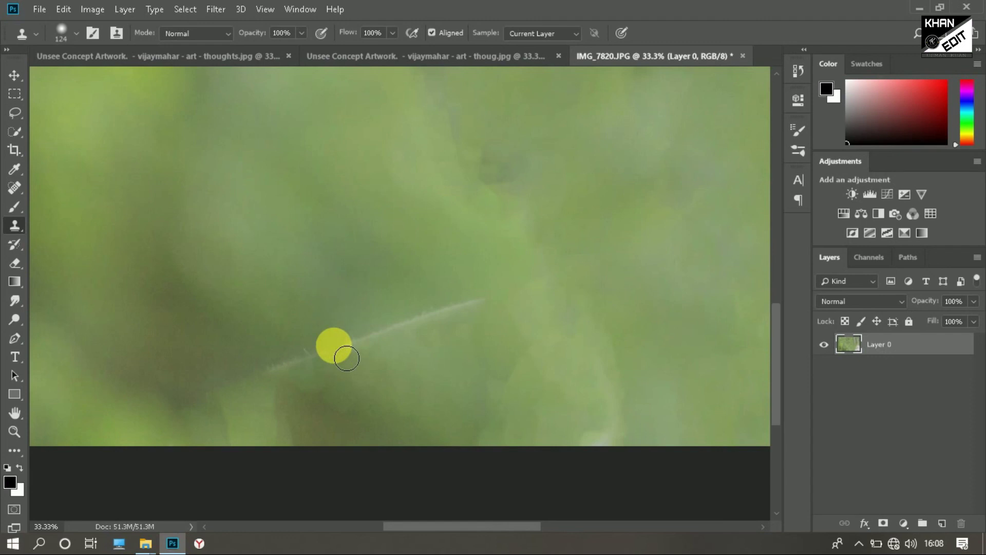
pyautogui.moveTo(347, 358)
pyautogui.mouseDown()
pyautogui.moveTo(476, 315)
pyautogui.moveTo(278, 383)
pyautogui.moveTo(292, 423)
pyautogui.moveTo(272, 288)
pyautogui.moveTo(342, 305)
pyautogui.moveTo(372, 288)
pyautogui.moveTo(389, 297)
pyautogui.moveTo(357, 337)
pyautogui.moveTo(434, 321)
pyautogui.moveTo(275, 431)
pyautogui.moveTo(331, 338)
pyautogui.mouseUp()
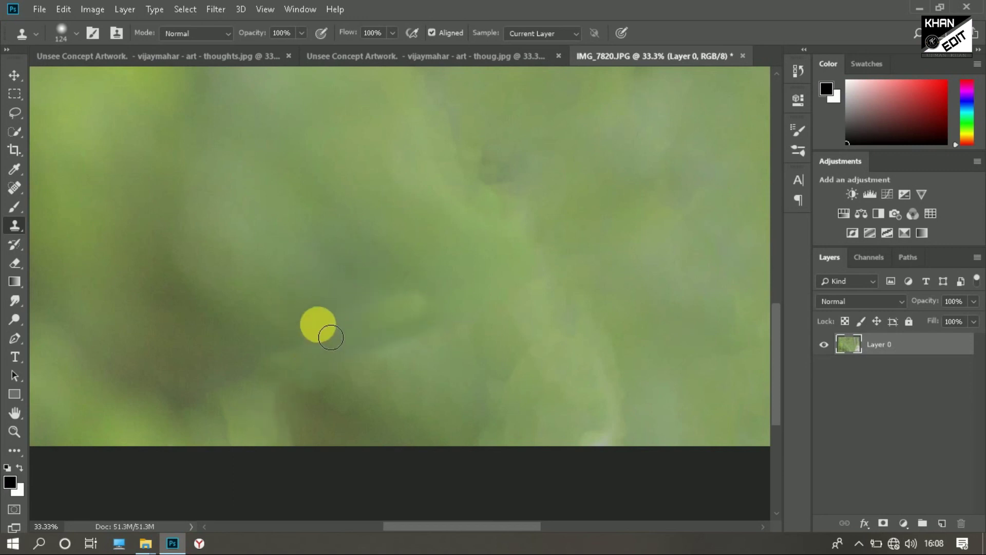
pyautogui.hotkey('ctrl', '-')
pyautogui.hotkey('ctrl', '-')
pyautogui.hotkey('ctrl', '-')
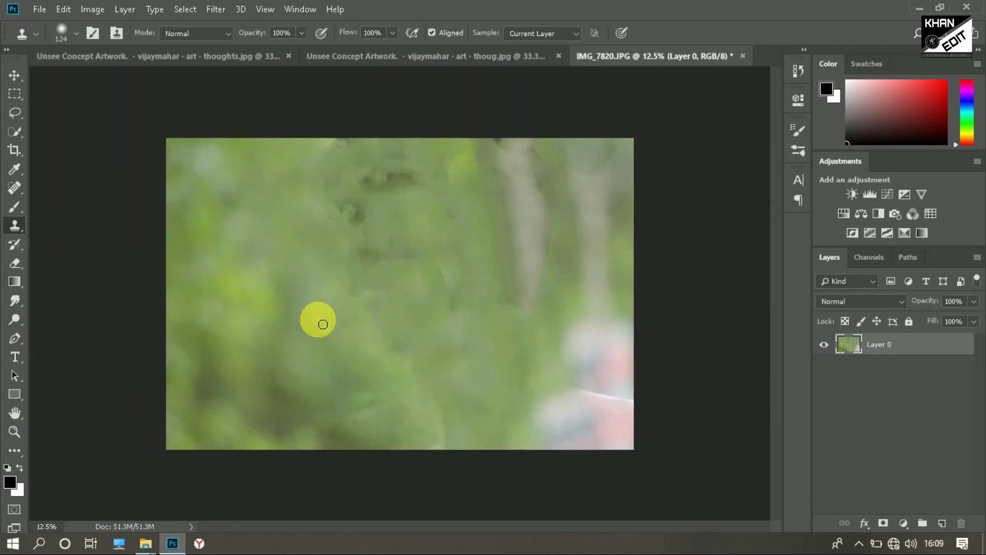